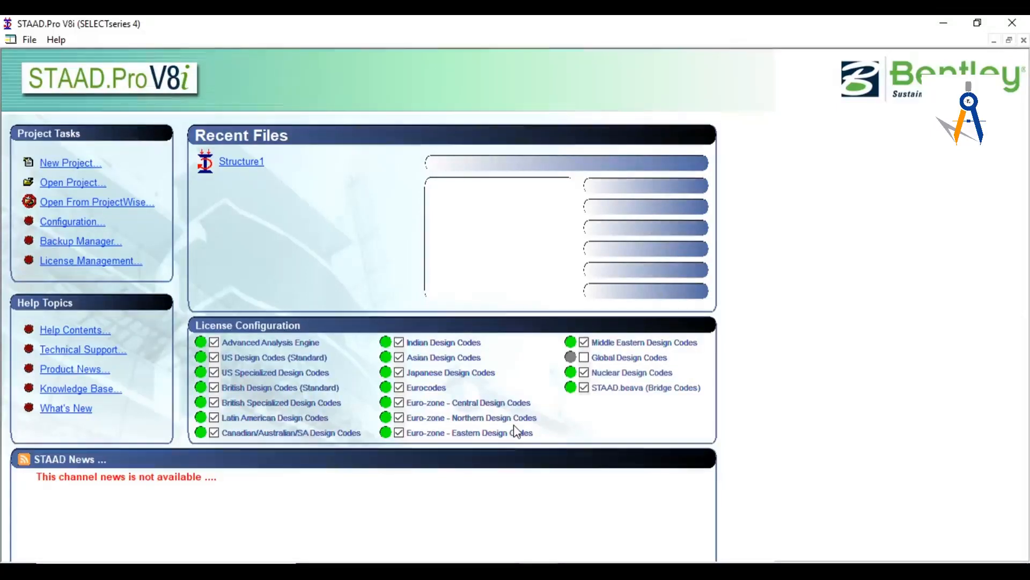
Create a new Space project named pushover in meters and kilonewtons, overwriting the existing file, and start with Add Beam.
click(51, 164)
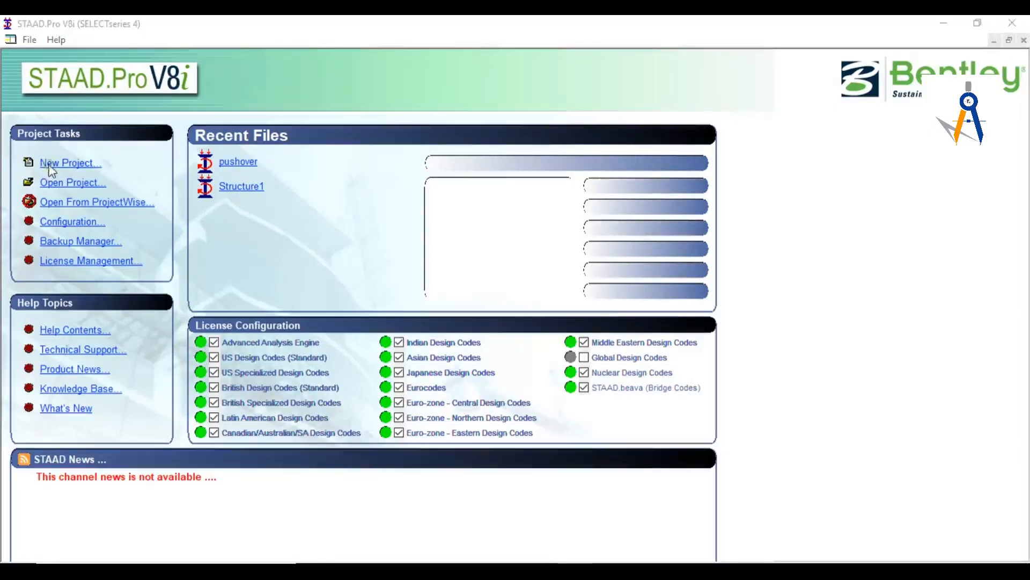
key(Tab)
text(pushove)
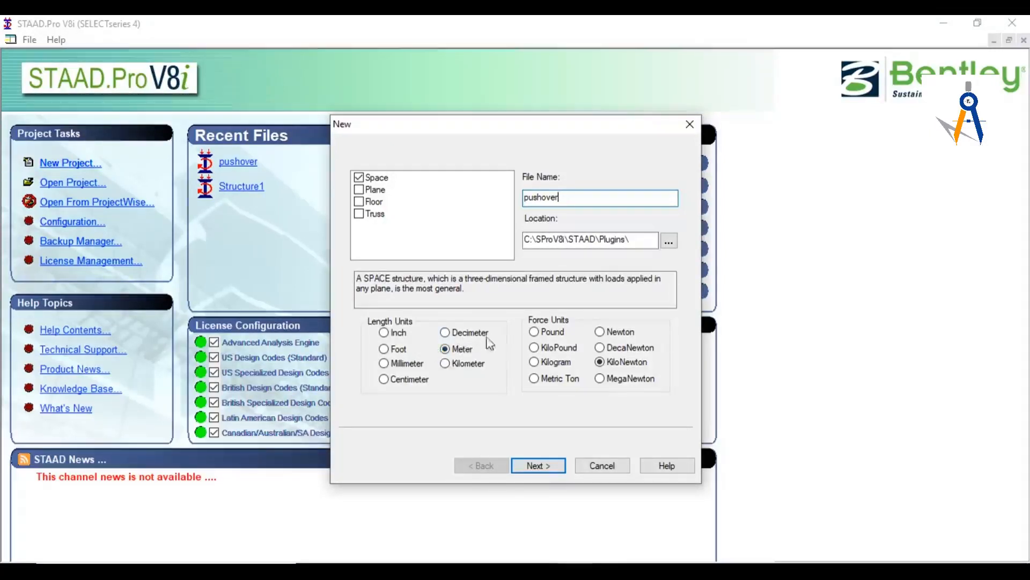
click(542, 466)
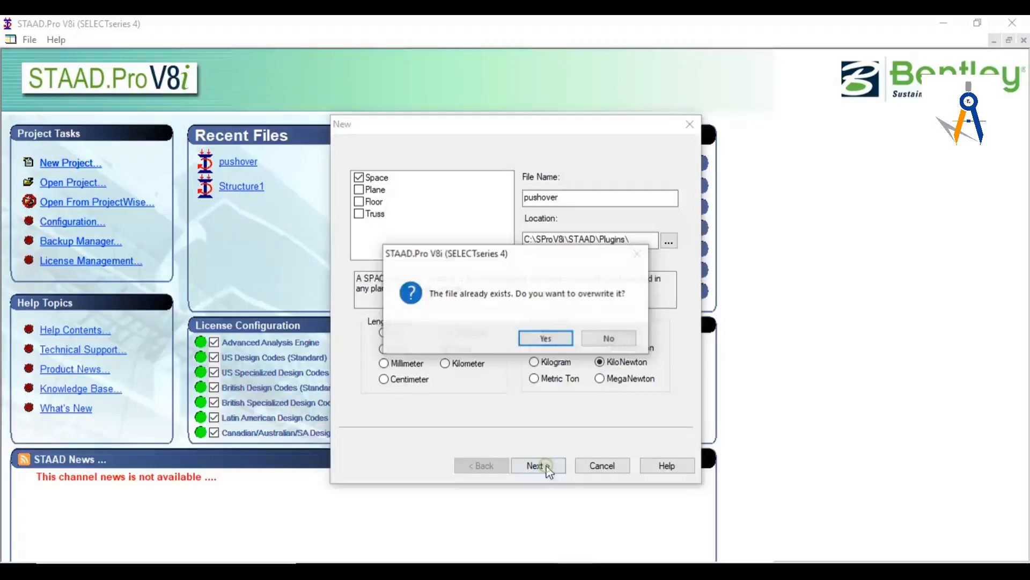
click(554, 334)
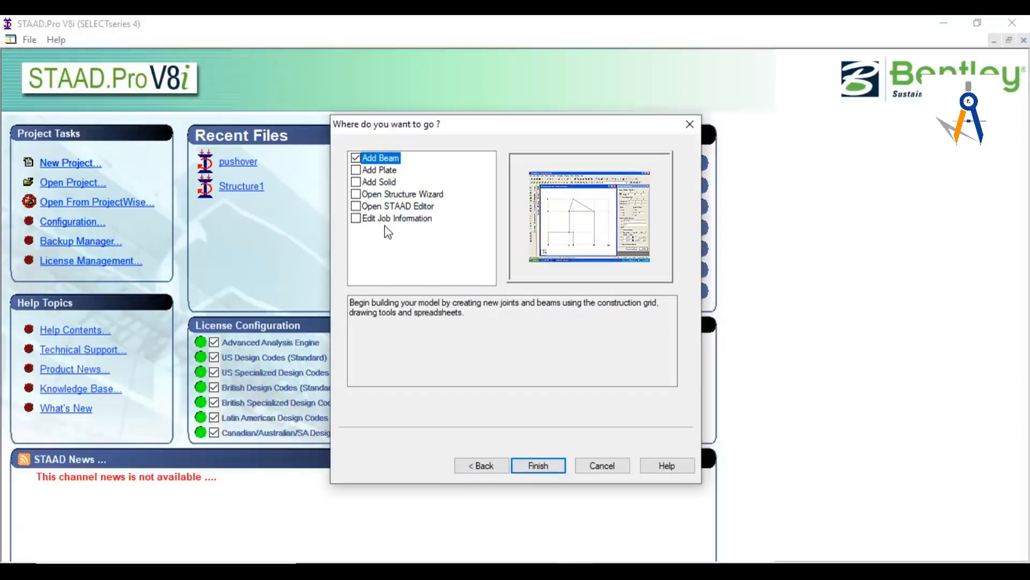
click(537, 466)
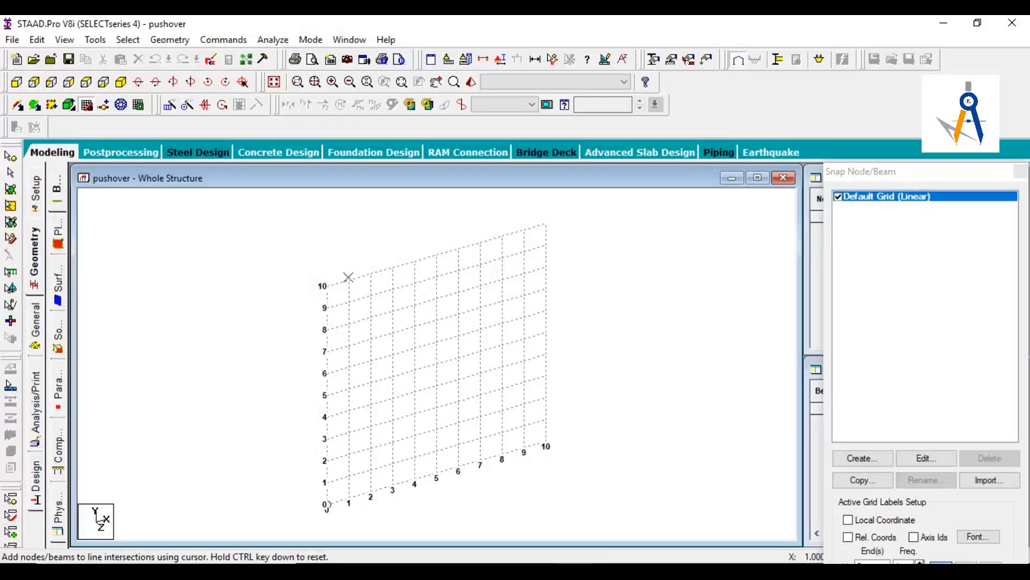
Launch the Structure Wizard and confirm meters as its length unit.
click(348, 278)
click(170, 39)
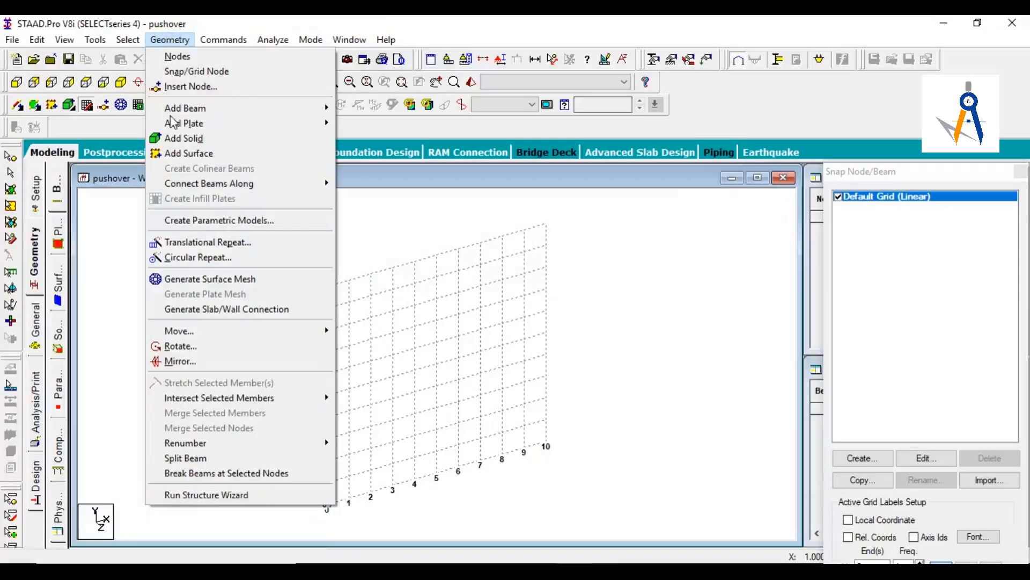
click(188, 494)
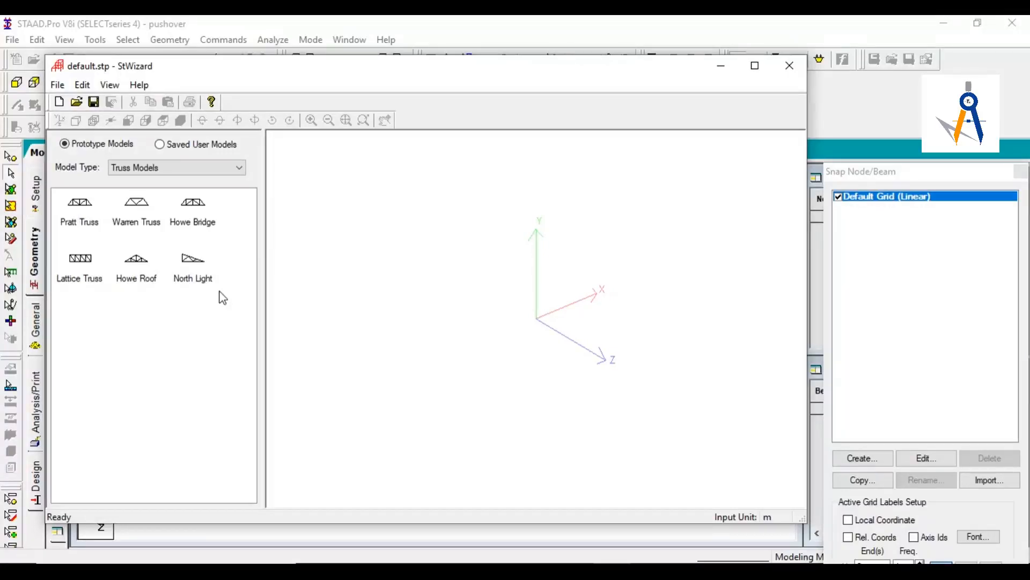
click(55, 86)
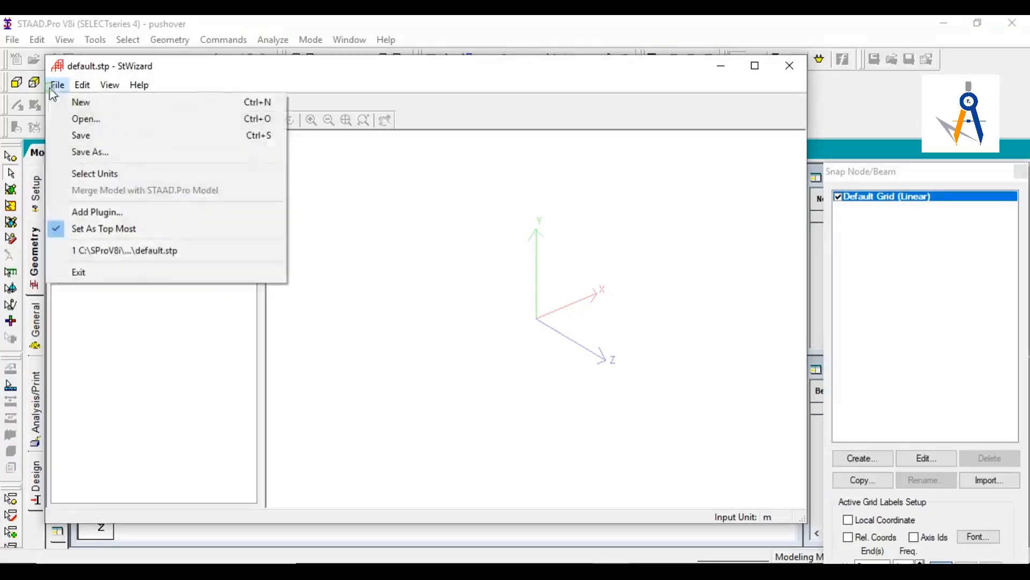
click(120, 180)
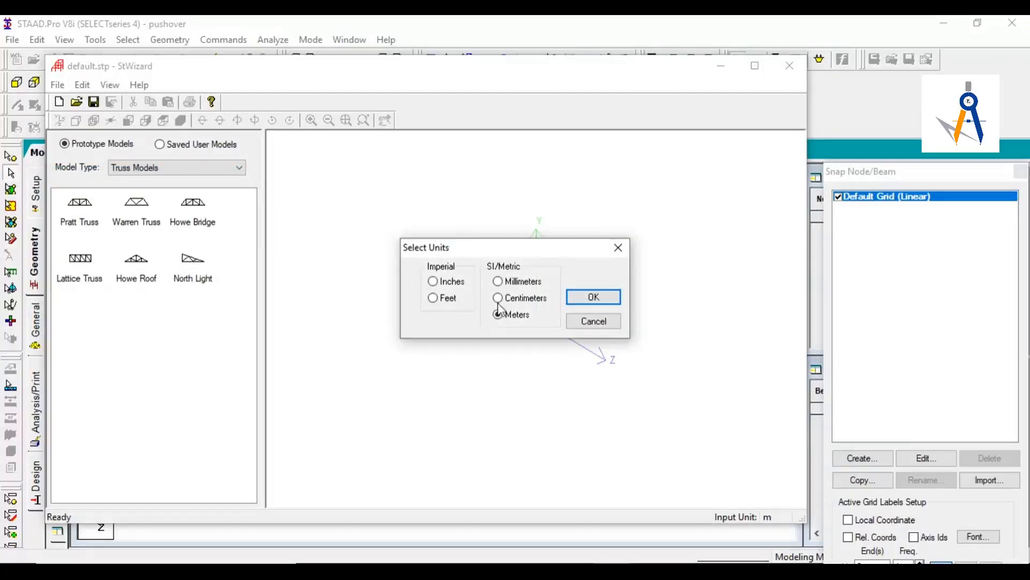
click(587, 300)
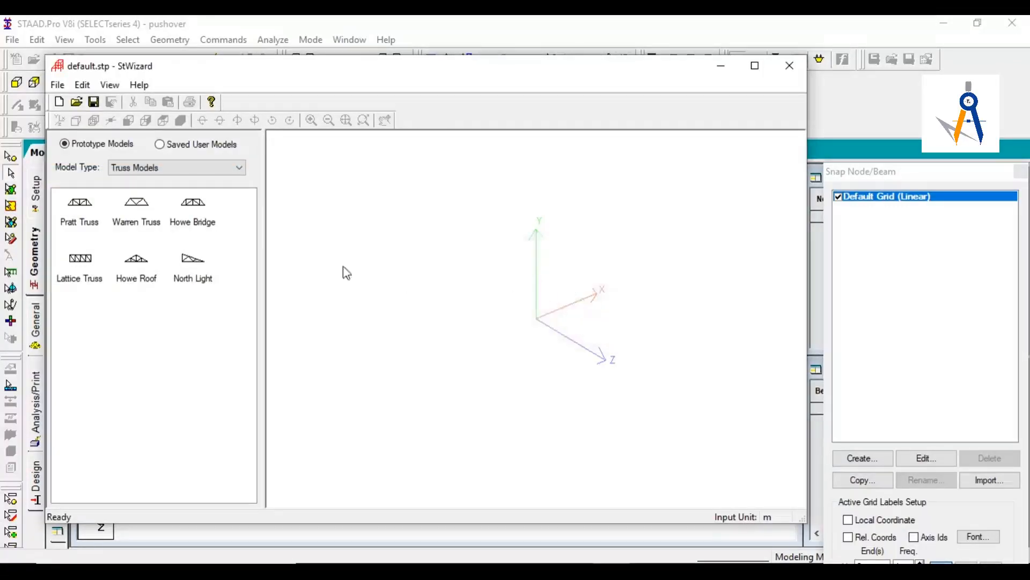
Start a Bay Frame prototype from the Frame Models and set its length and width to 10 m each.
click(133, 171)
click(137, 184)
click(139, 220)
mouse_move(79, 210)
mouse_down()
mouse_move(159, 266)
mouse_move(363, 299)
mouse_up()
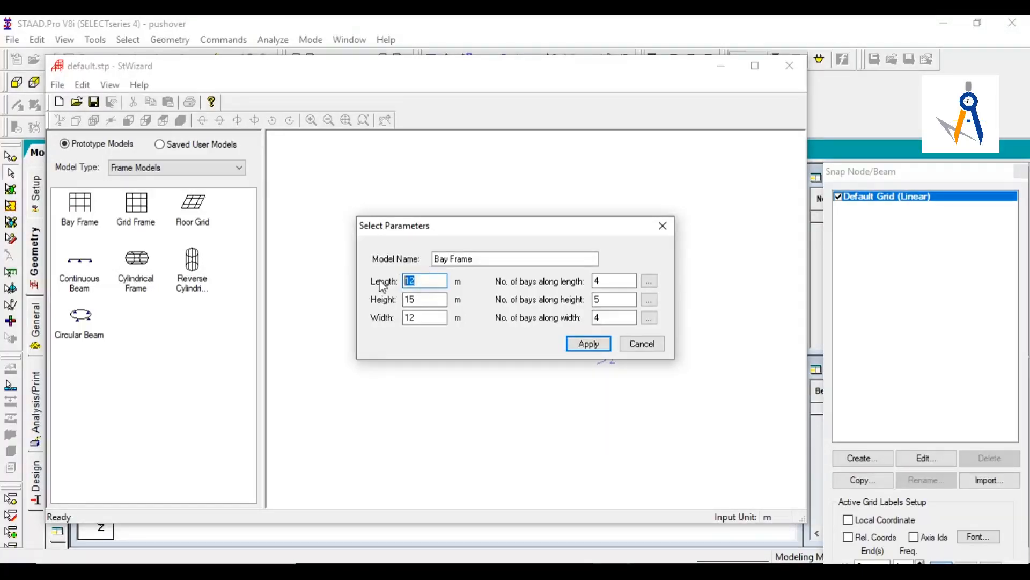
text(1)
key(Tab)
key(Tab)
text(1)
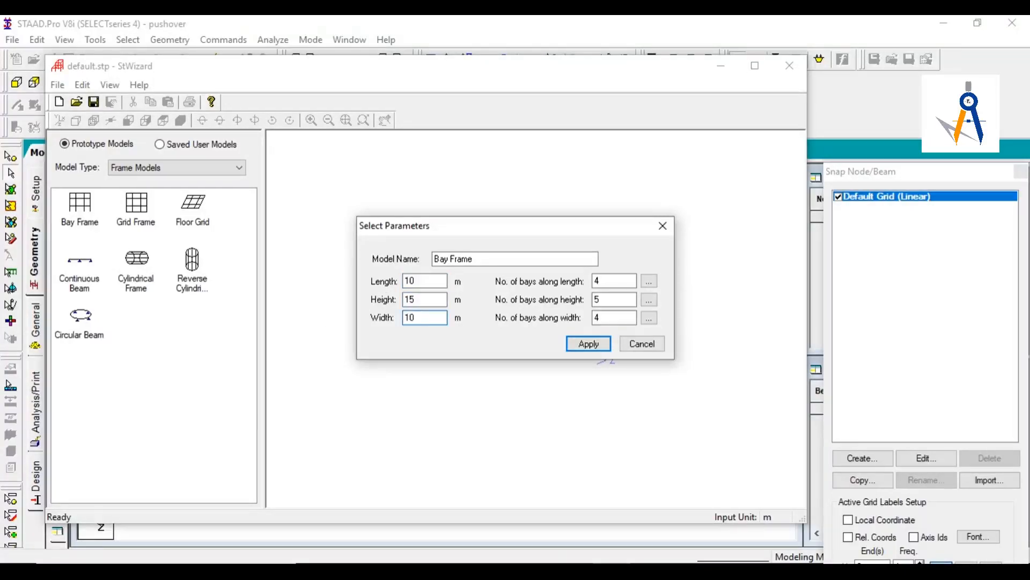
Set the bay frame to 2 bays along the length and 2 along the width, and generate the model.
click(428, 281)
double_click(596, 281)
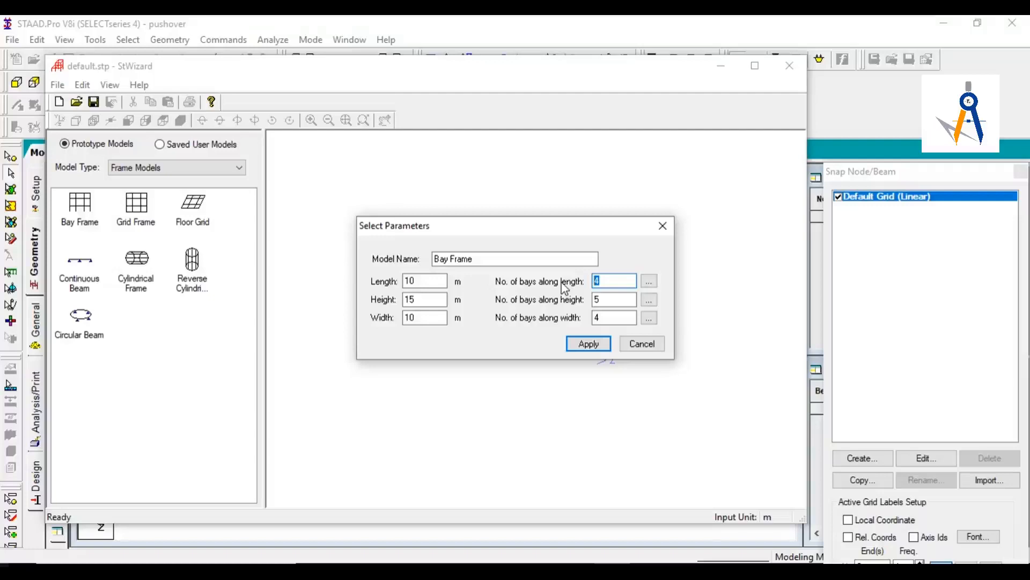
text(2)
click(429, 300)
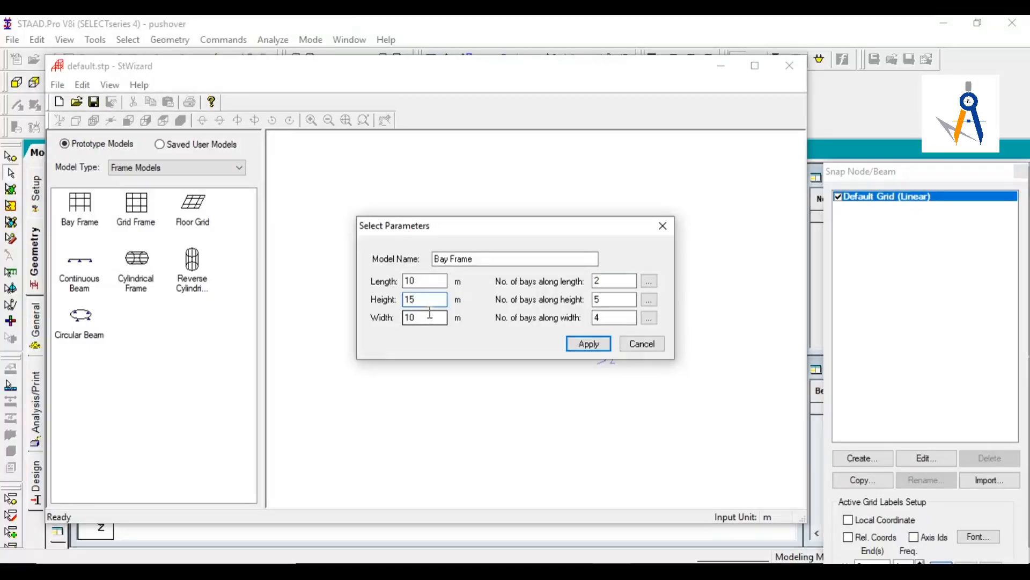
double_click(612, 317)
text(2)
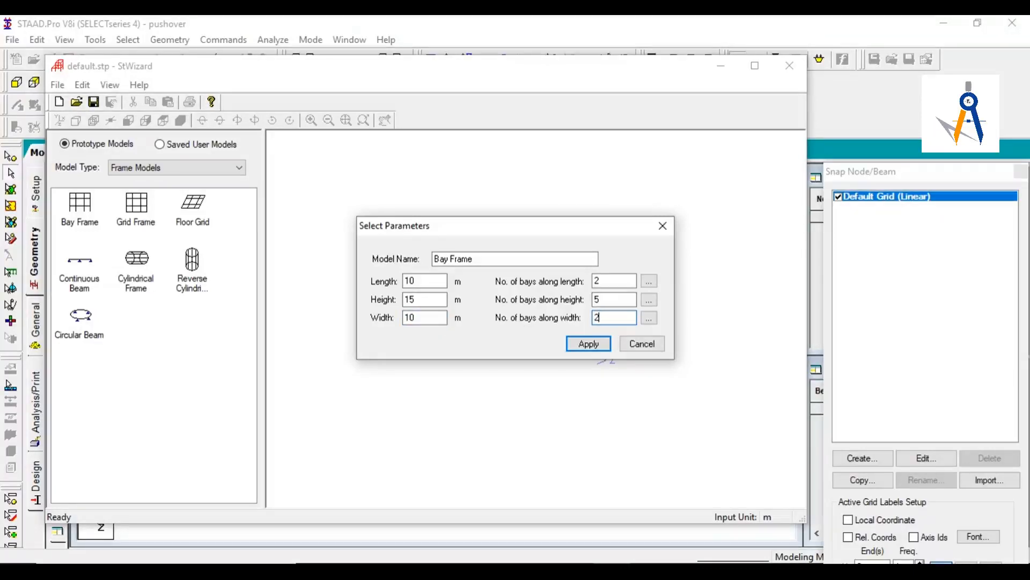
click(593, 345)
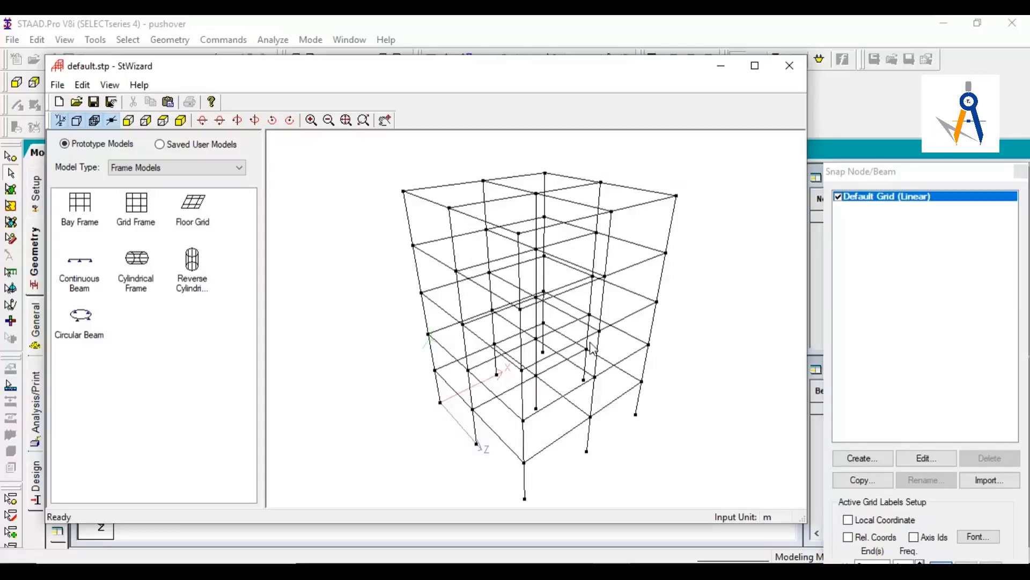
Close the wizard and transfer the bay frame into the pushover model with X, Y and Z offsets of 0 m.
drag(593, 345, 581, 311)
click(789, 65)
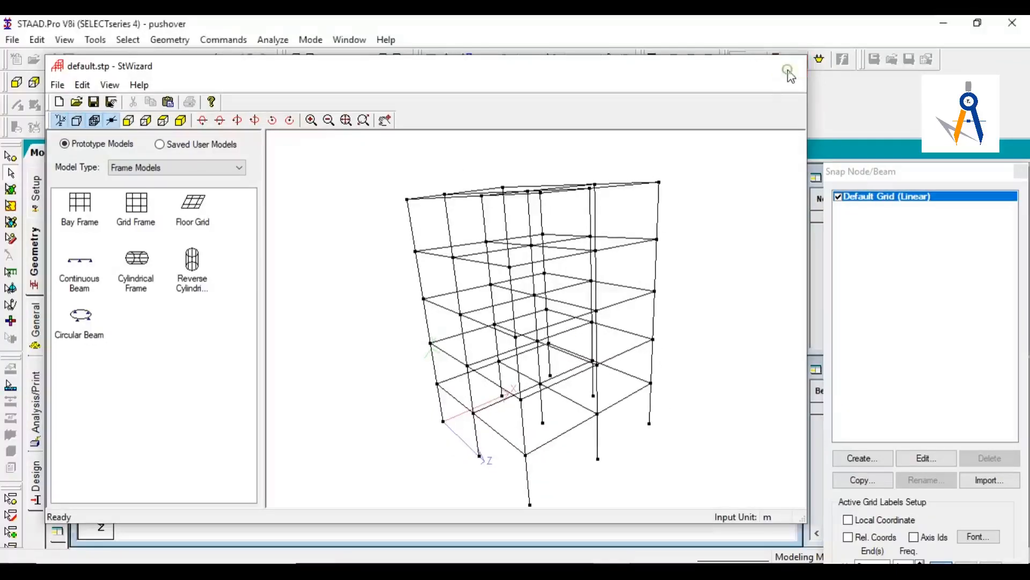
click(553, 328)
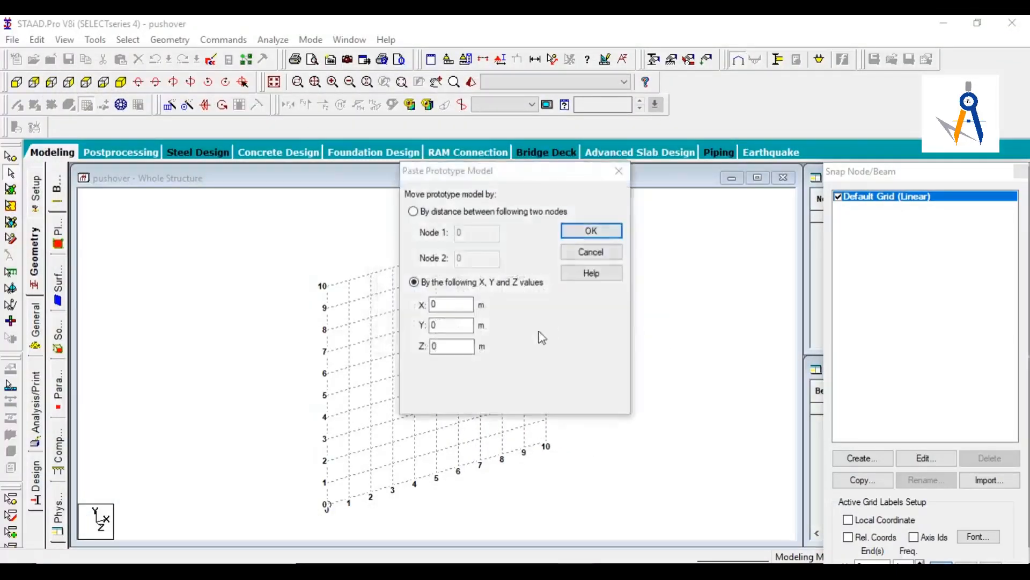
click(586, 231)
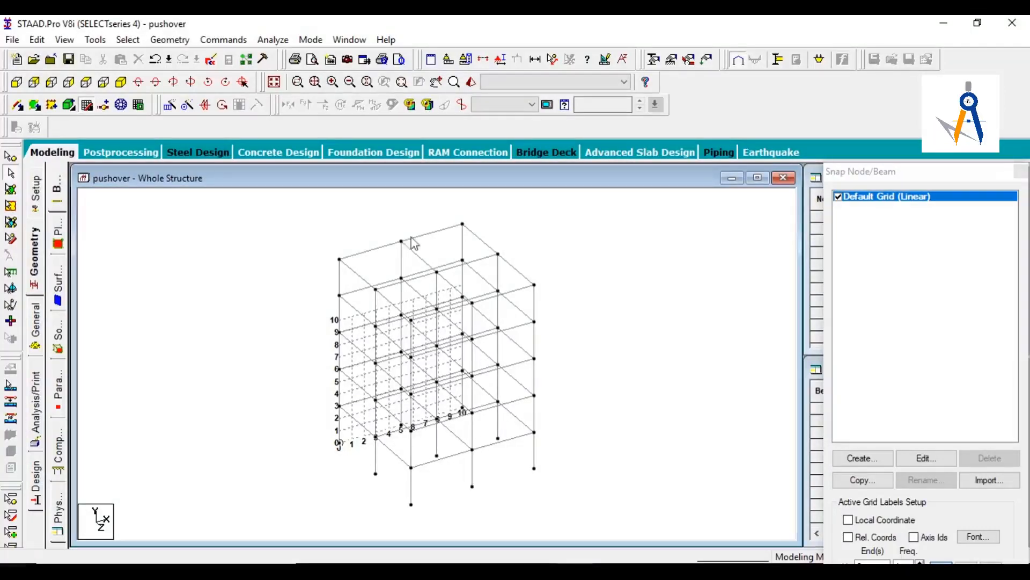
Add the Indian I Shape steel section I80012B50012 from the section database to the structure's properties.
click(35, 333)
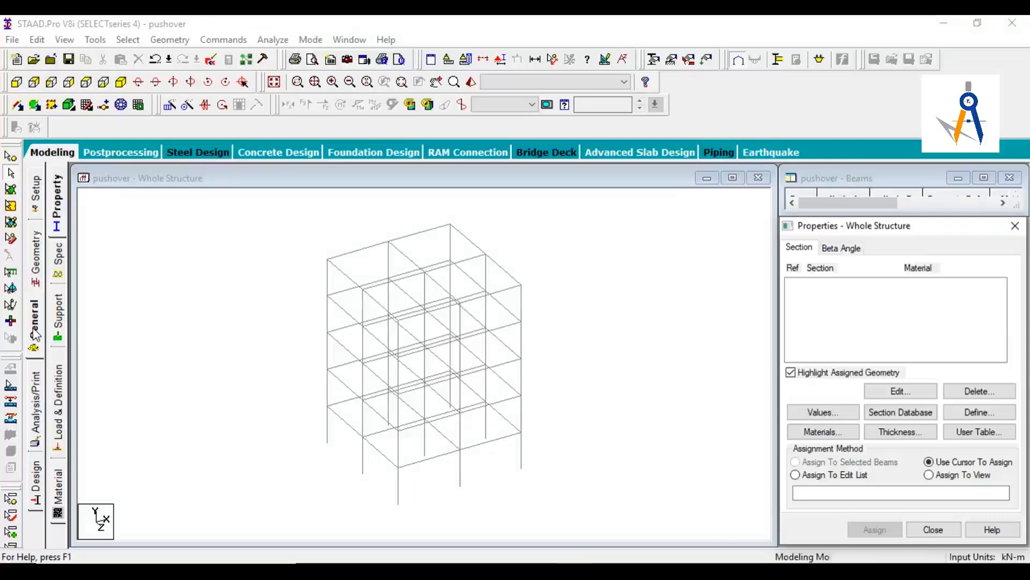
click(886, 420)
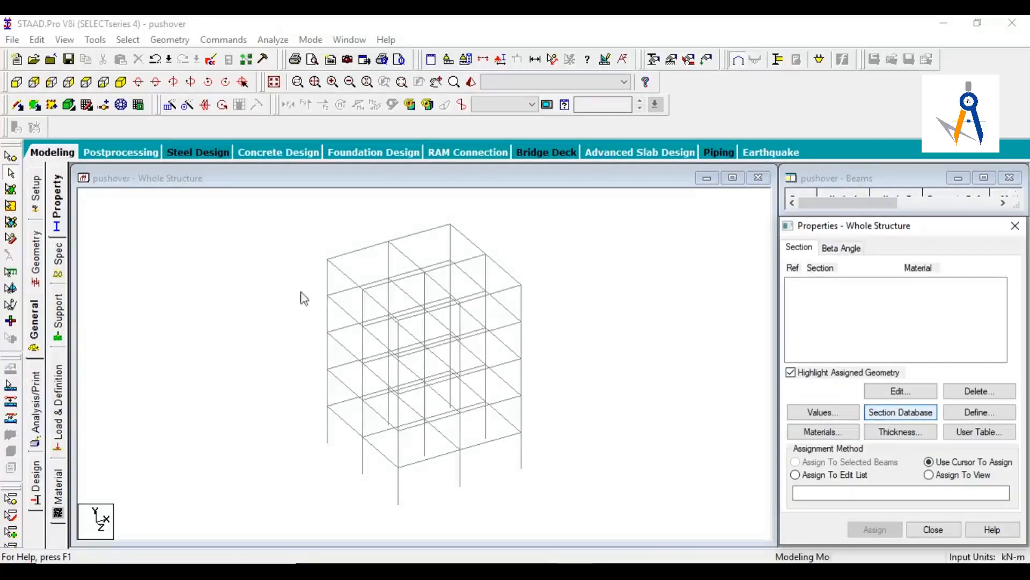
click(901, 416)
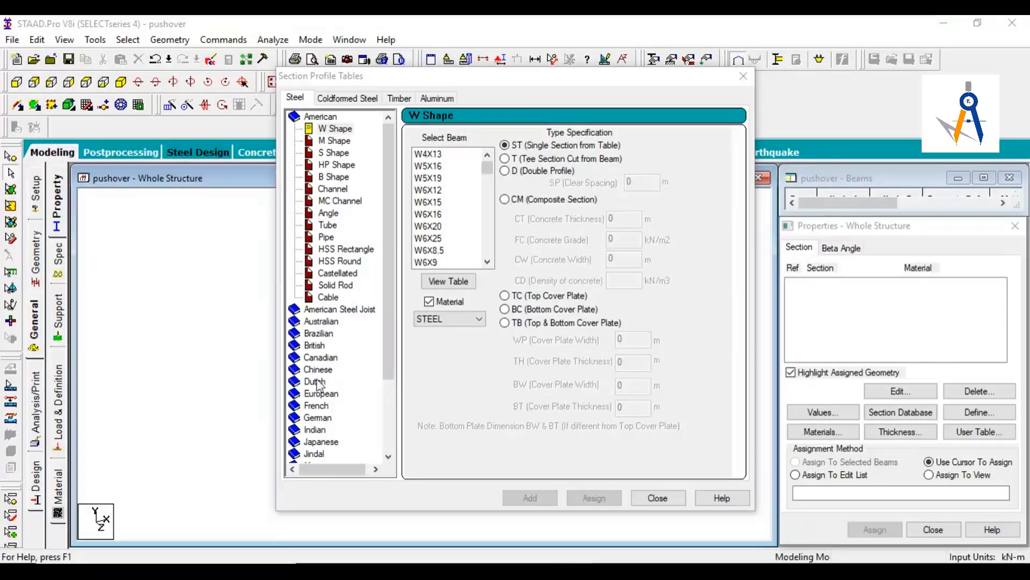
click(315, 430)
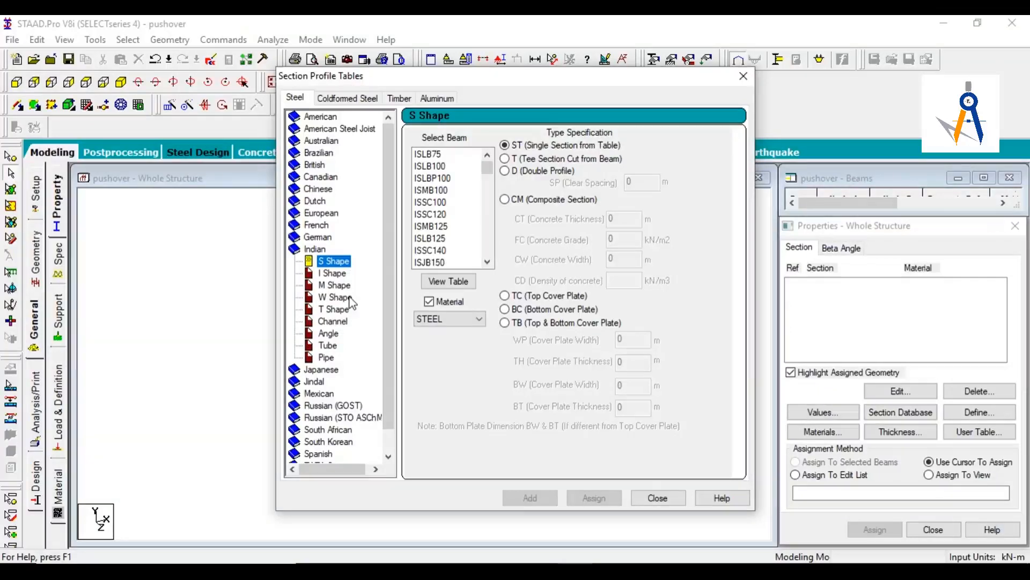
click(328, 275)
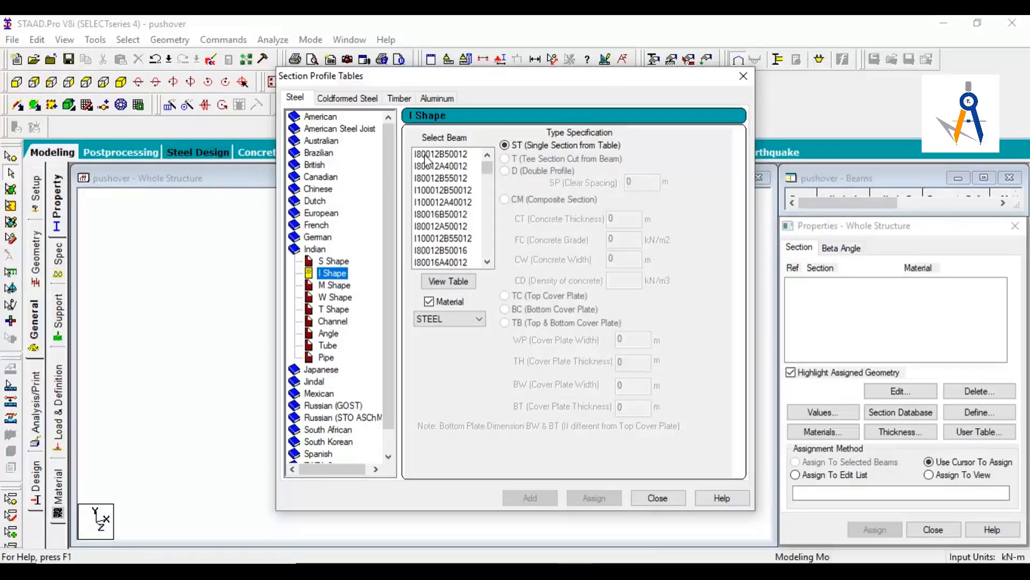
click(455, 282)
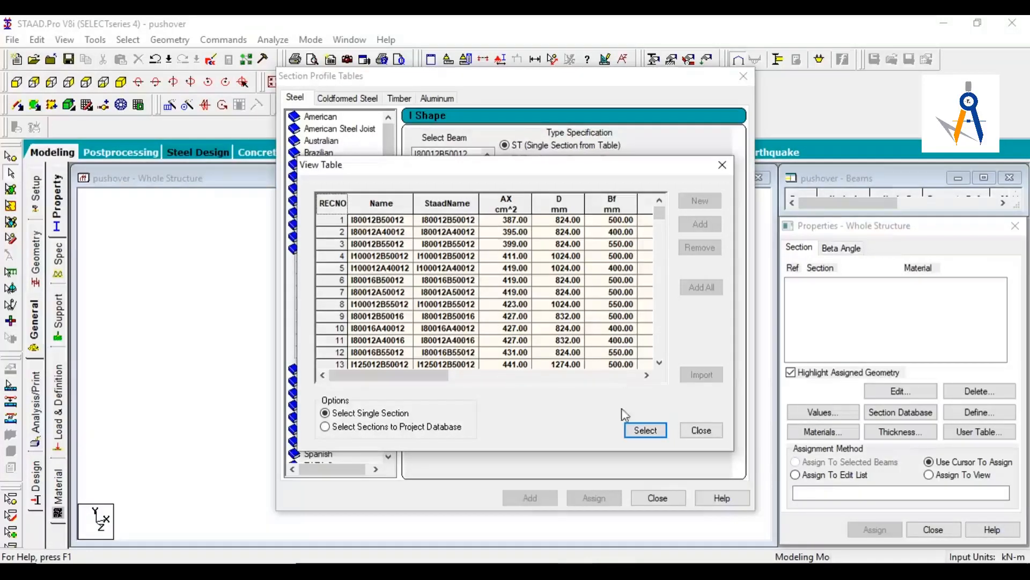
click(643, 433)
click(446, 154)
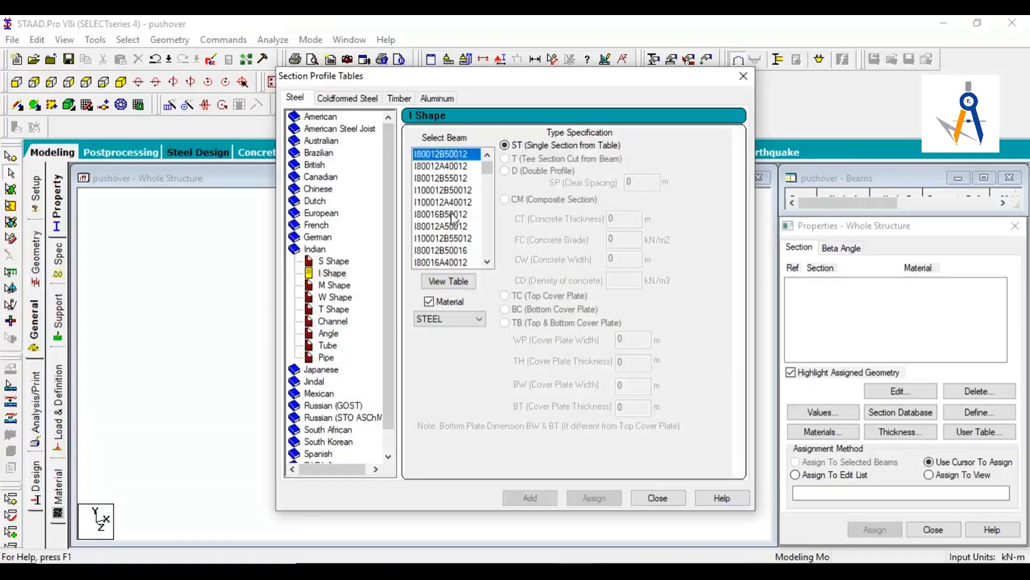
click(529, 497)
click(655, 497)
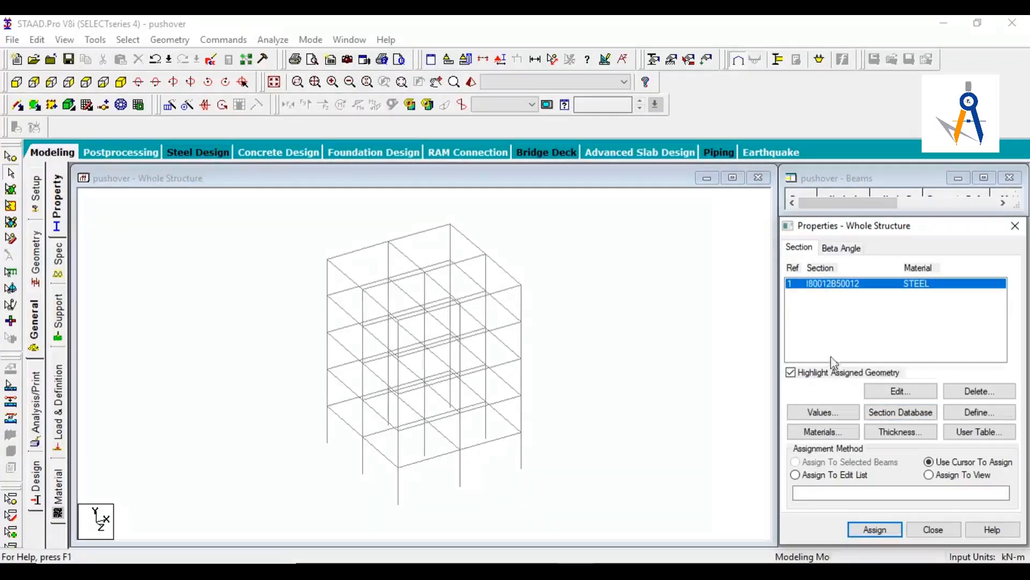
Assign the I80012B50012 section to all members in the view.
click(935, 475)
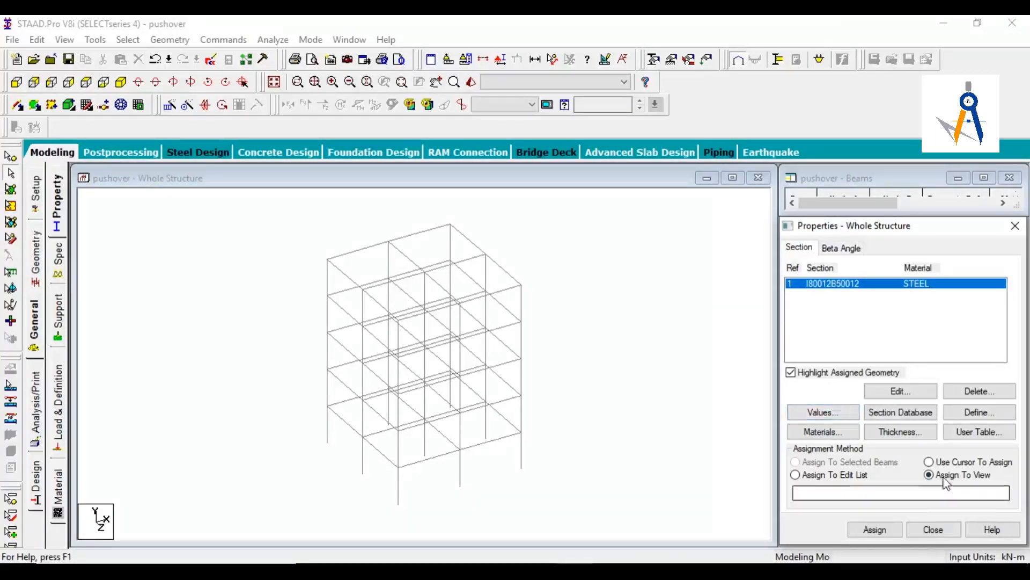
click(875, 529)
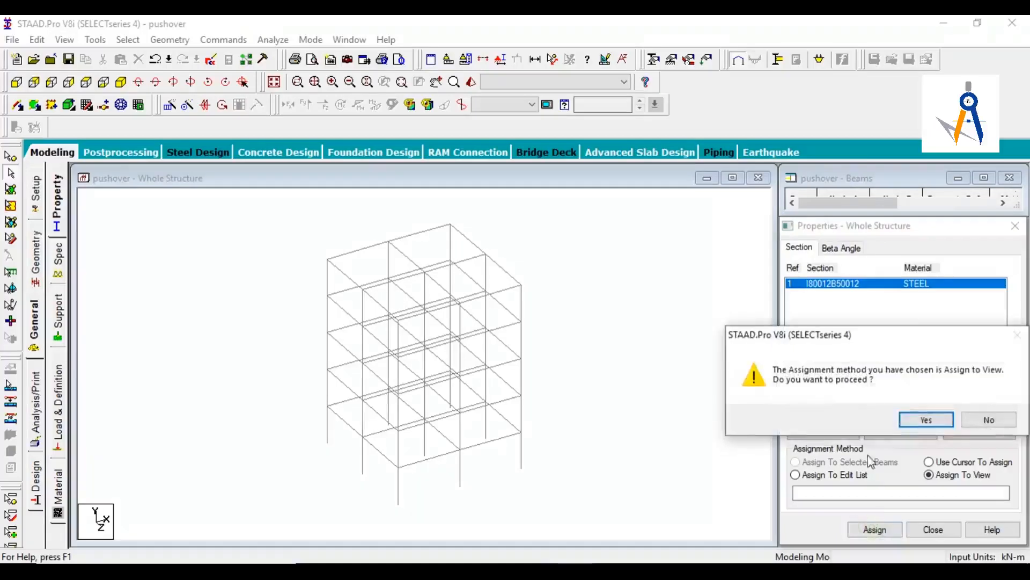
click(916, 424)
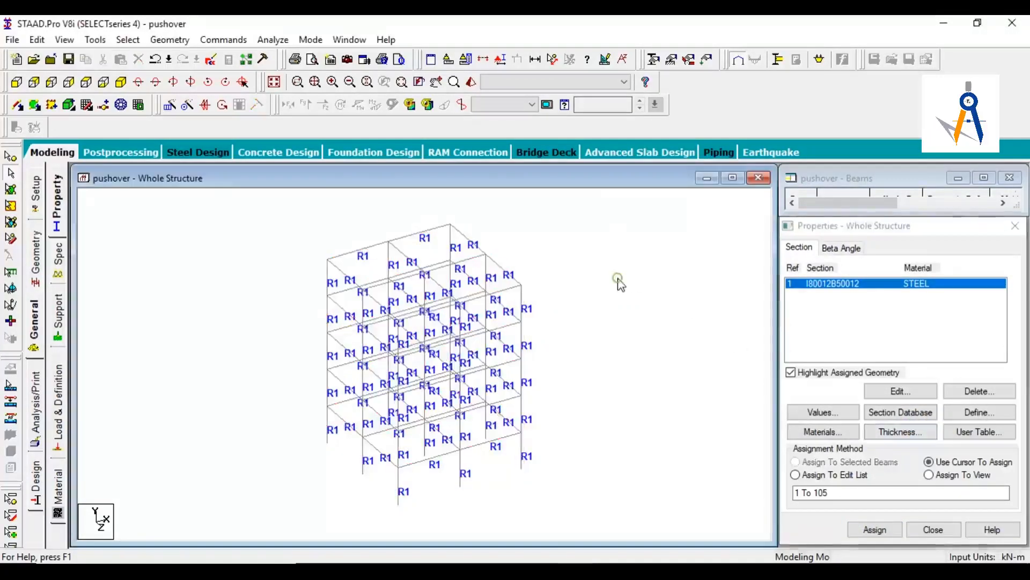
Create a fixed support definition for the structure.
click(57, 322)
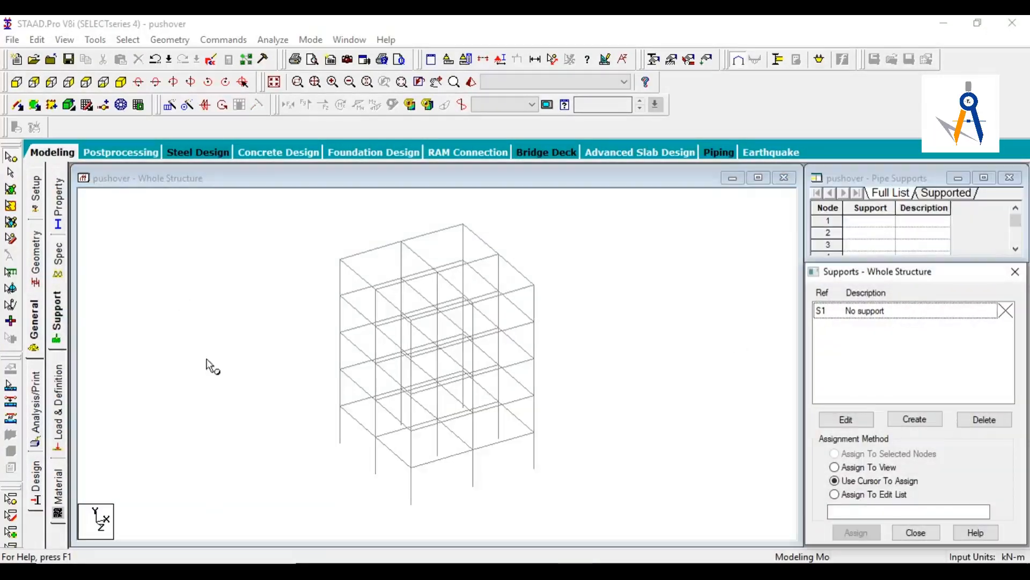
click(17, 82)
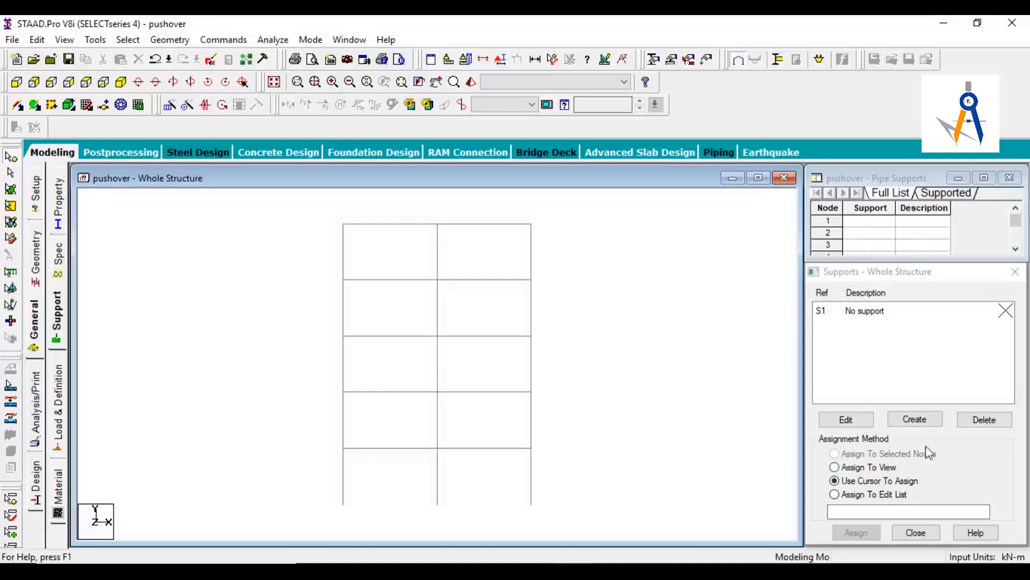
click(915, 420)
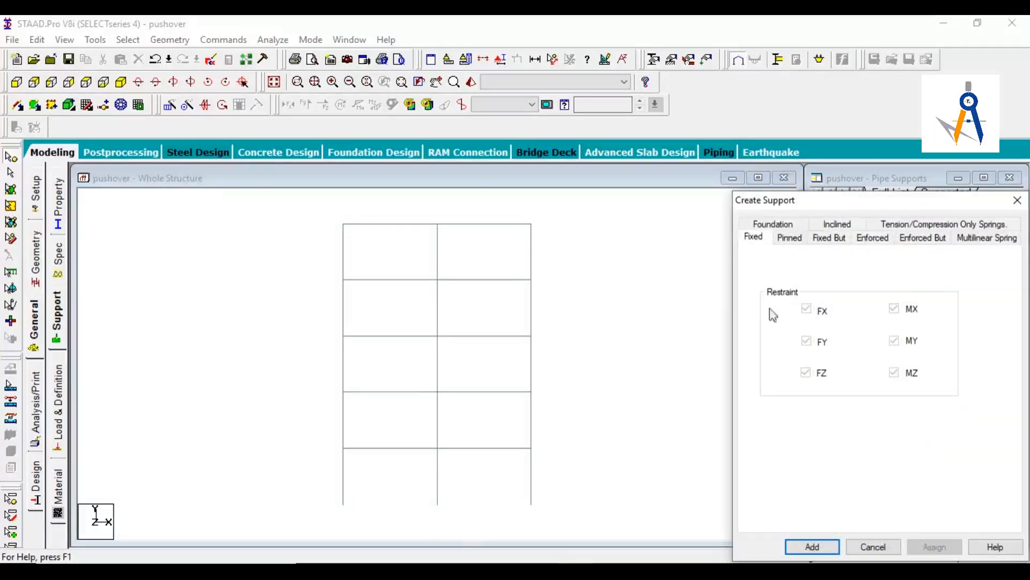
drag(914, 201, 848, 193)
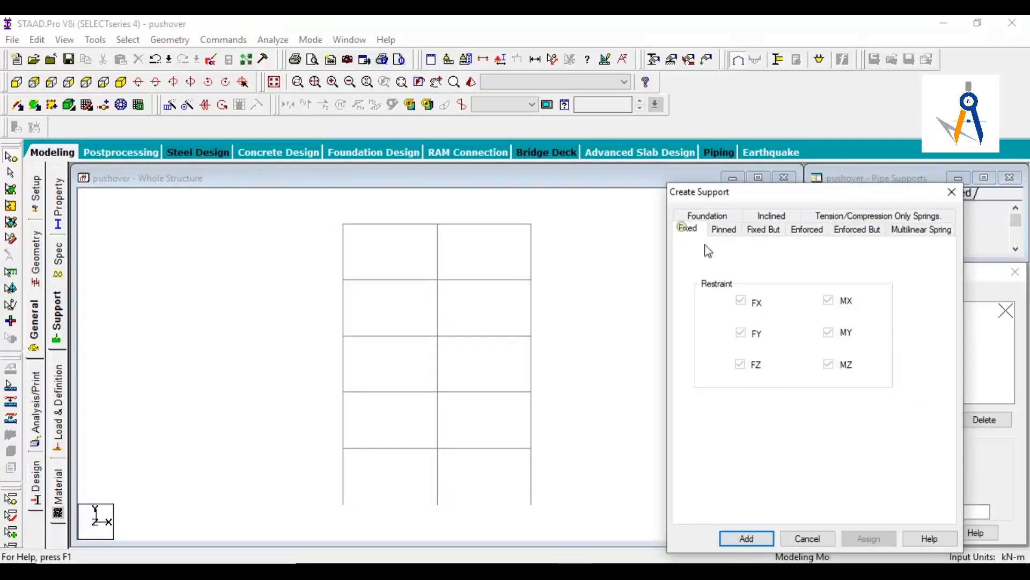
click(746, 538)
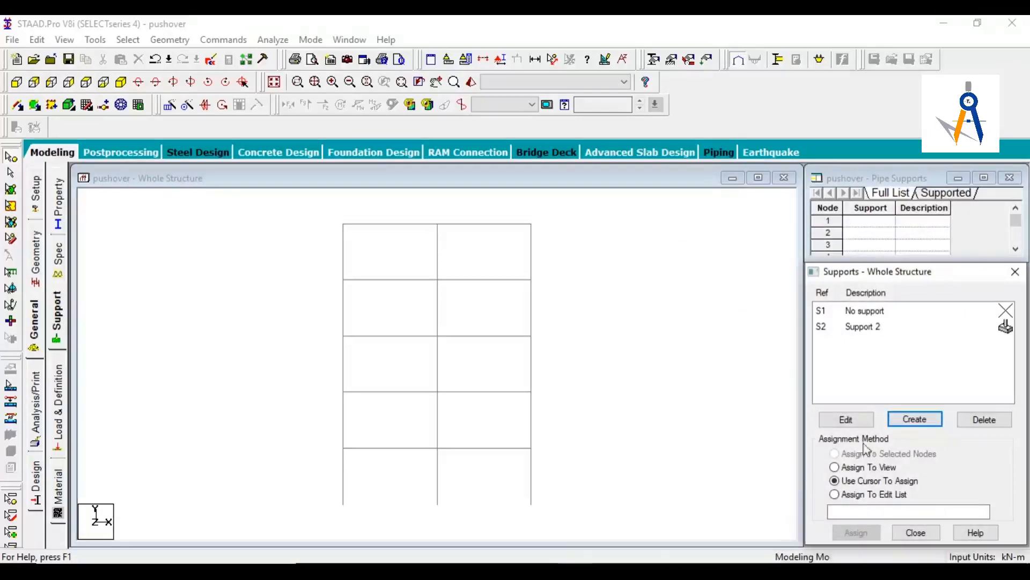
Assign the fixed support, Support 2, to all base nodes of the frame.
click(873, 328)
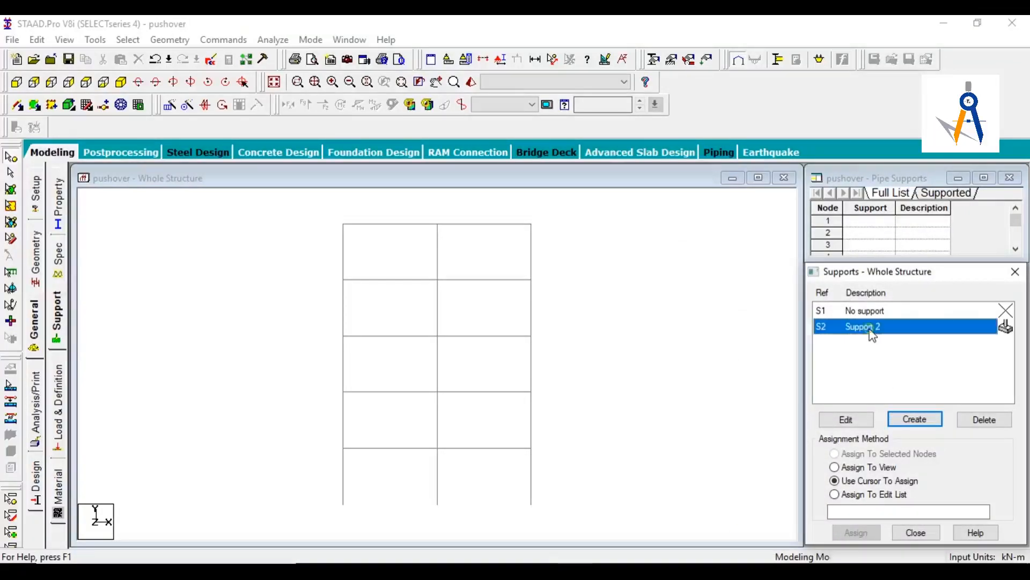
click(564, 517)
drag(461, 503, 294, 503)
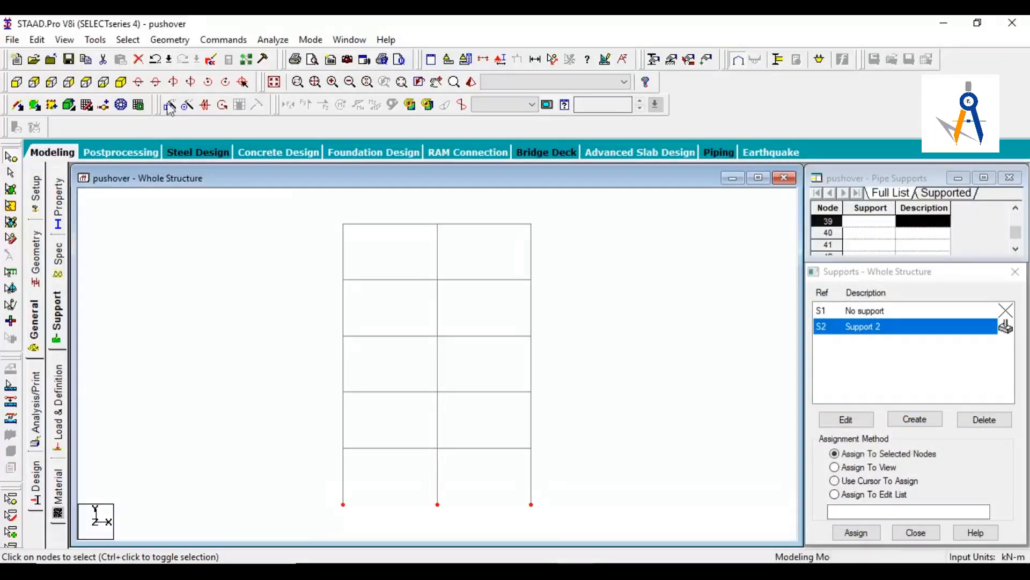
click(121, 84)
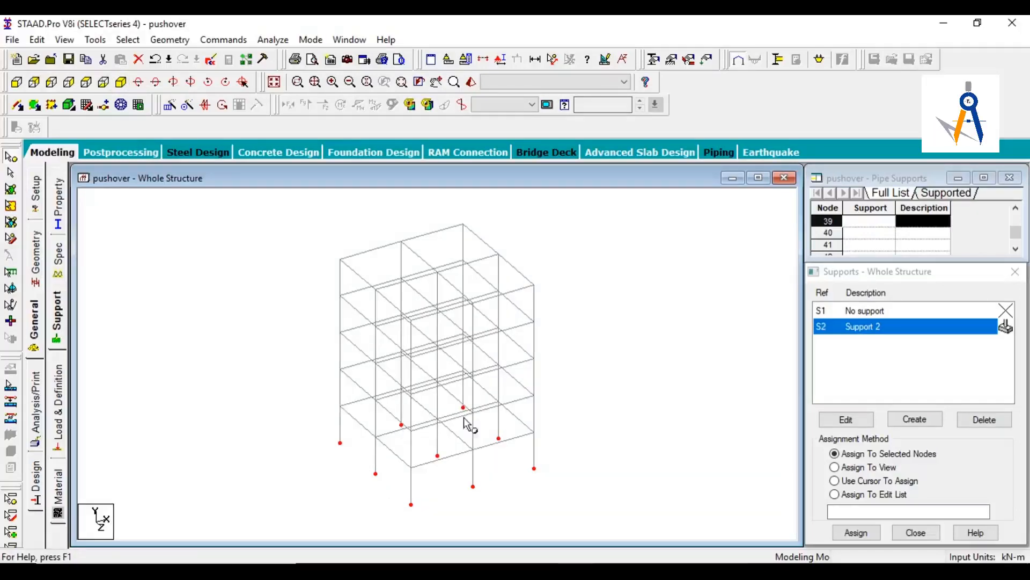
click(862, 536)
click(919, 445)
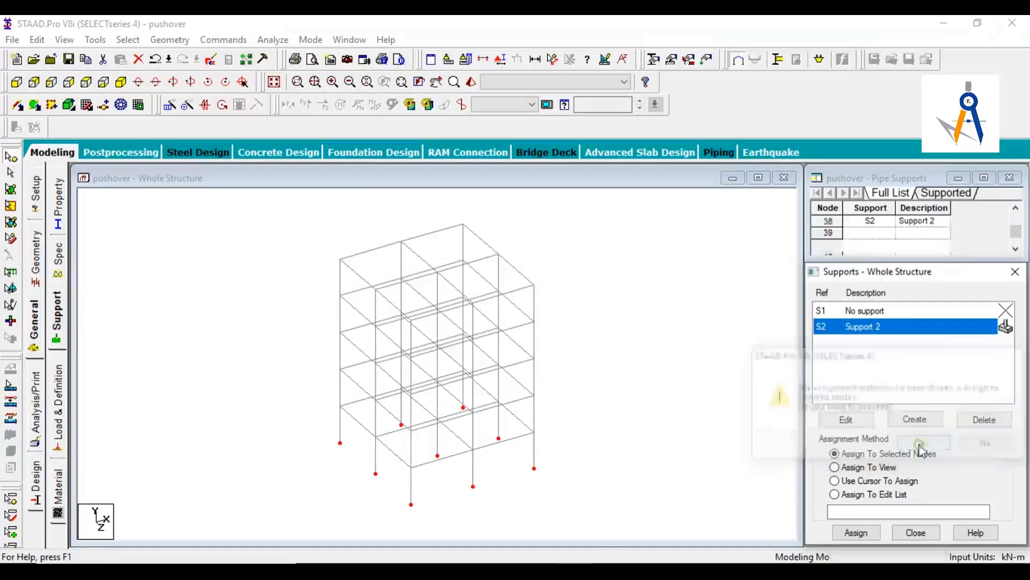
click(604, 334)
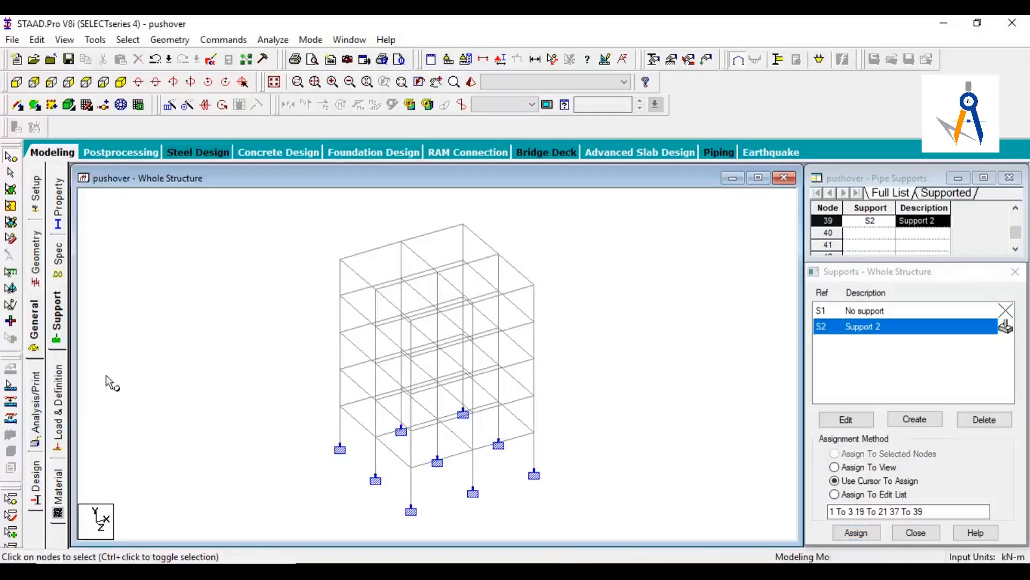
Start adding a new pushover definition to the structure's load definitions.
click(60, 416)
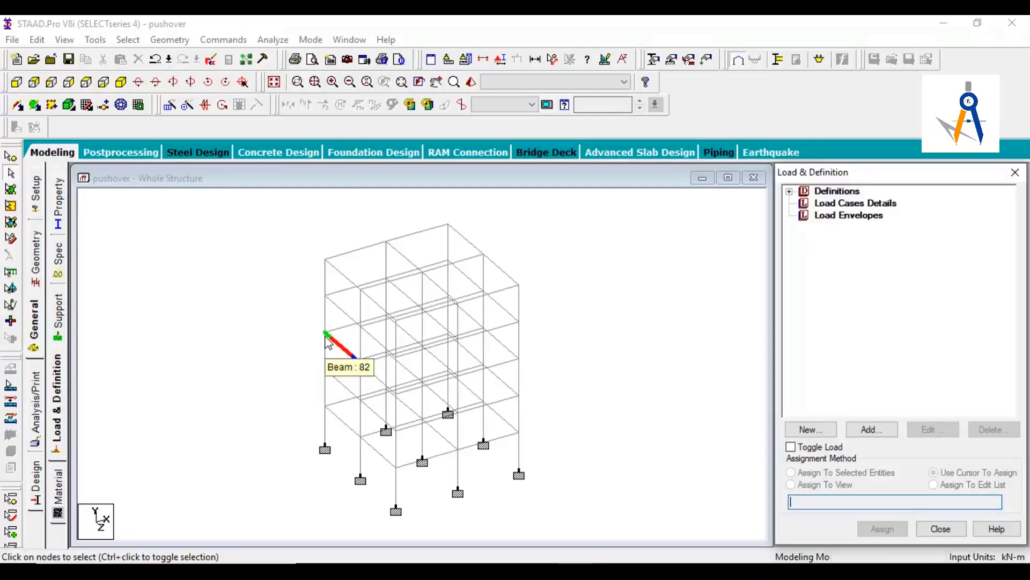
click(790, 192)
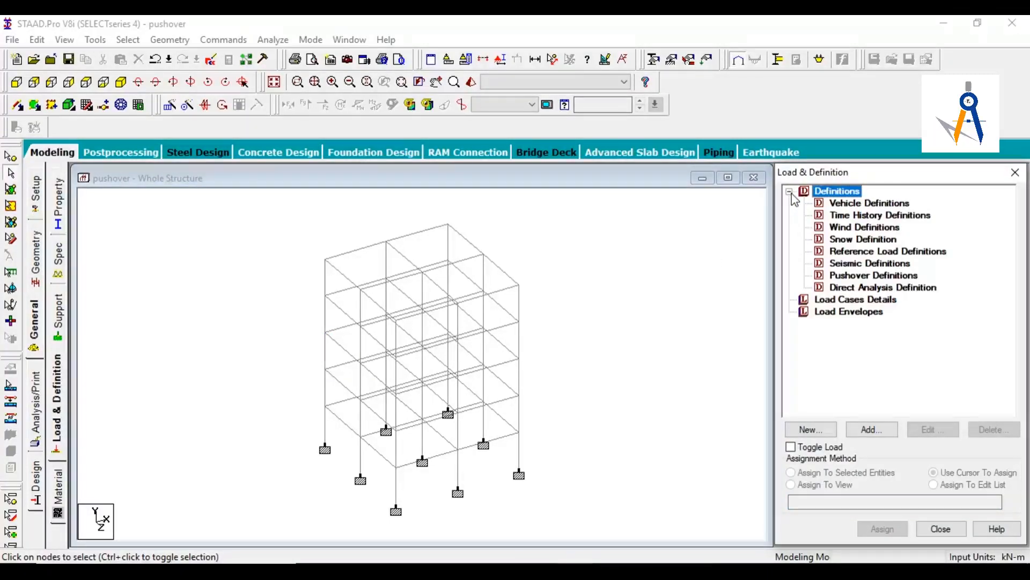
click(864, 277)
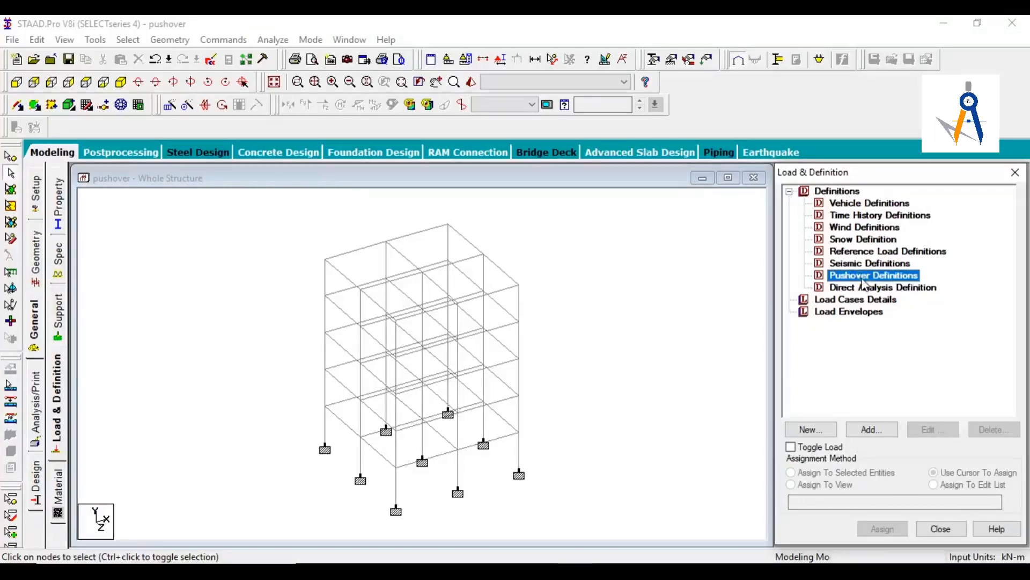
click(870, 429)
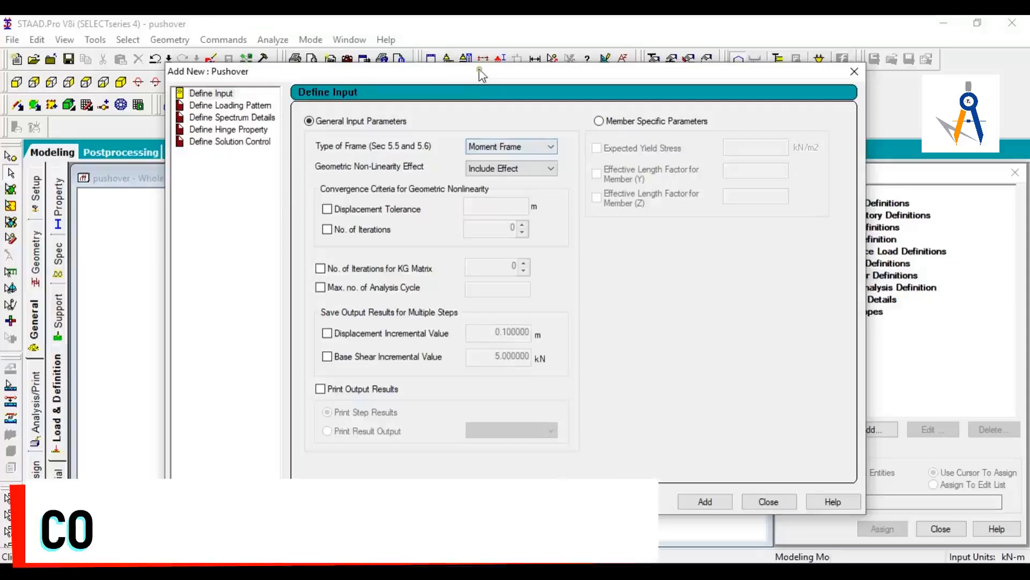
drag(481, 74, 454, 63)
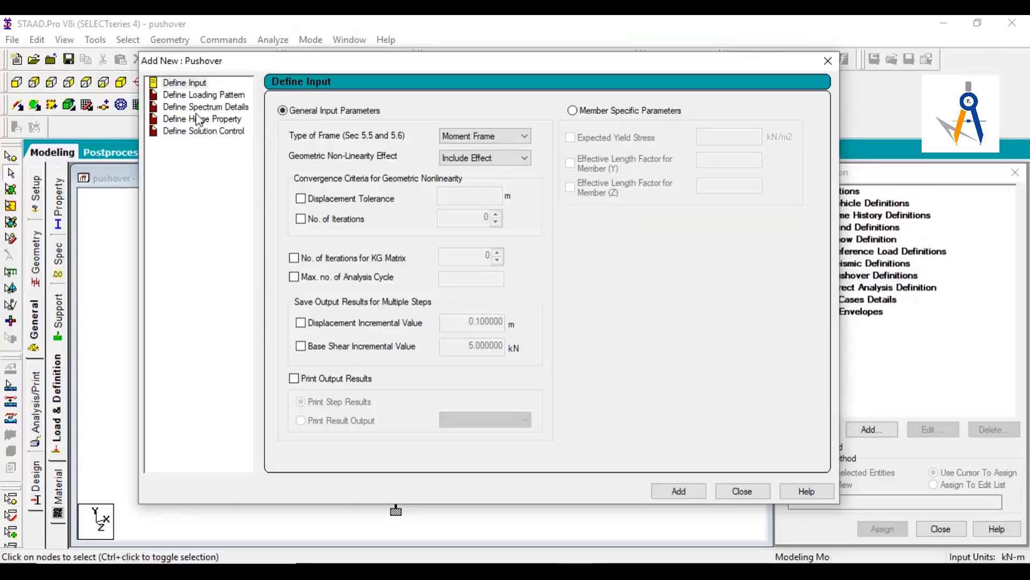
Add the general pushover input parameters with frame type Moment Frame and geometric non-linearity set to Include Effect.
click(187, 84)
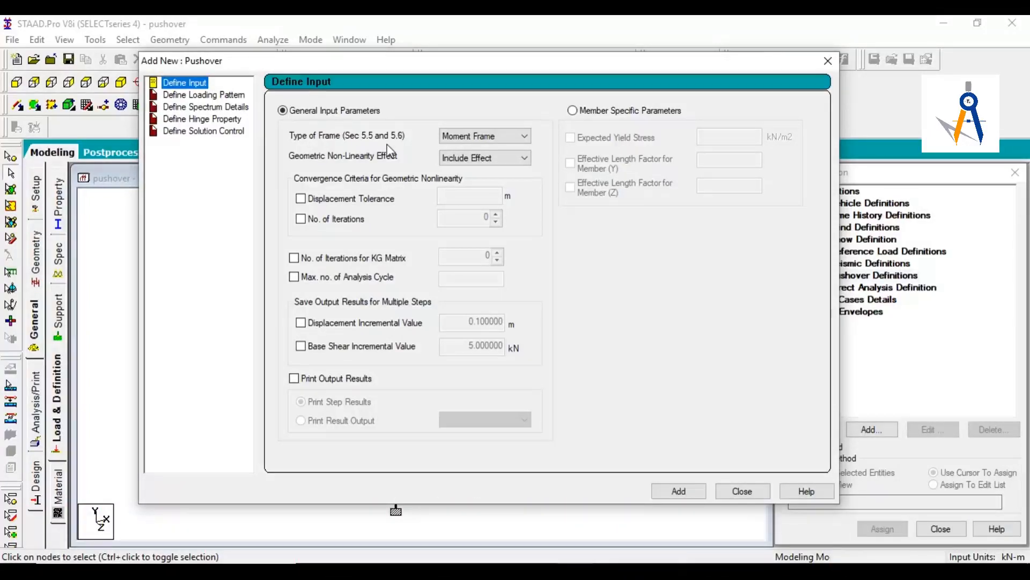
click(491, 136)
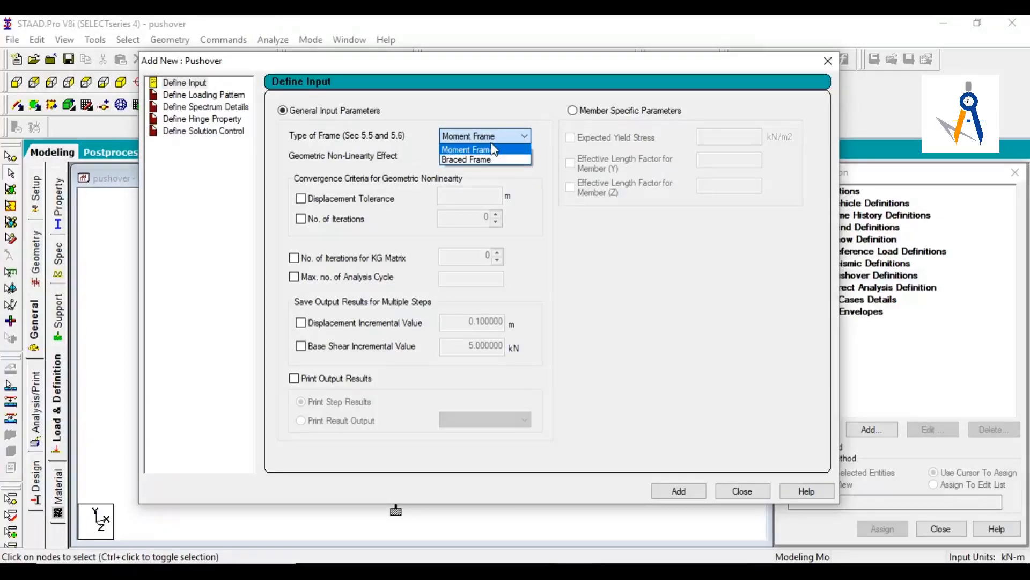
click(455, 150)
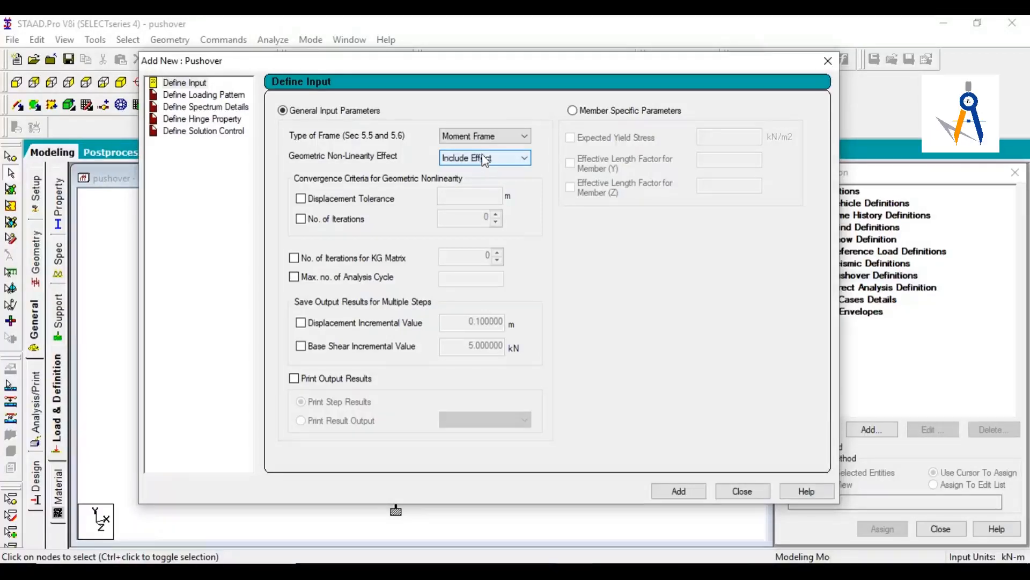
click(588, 115)
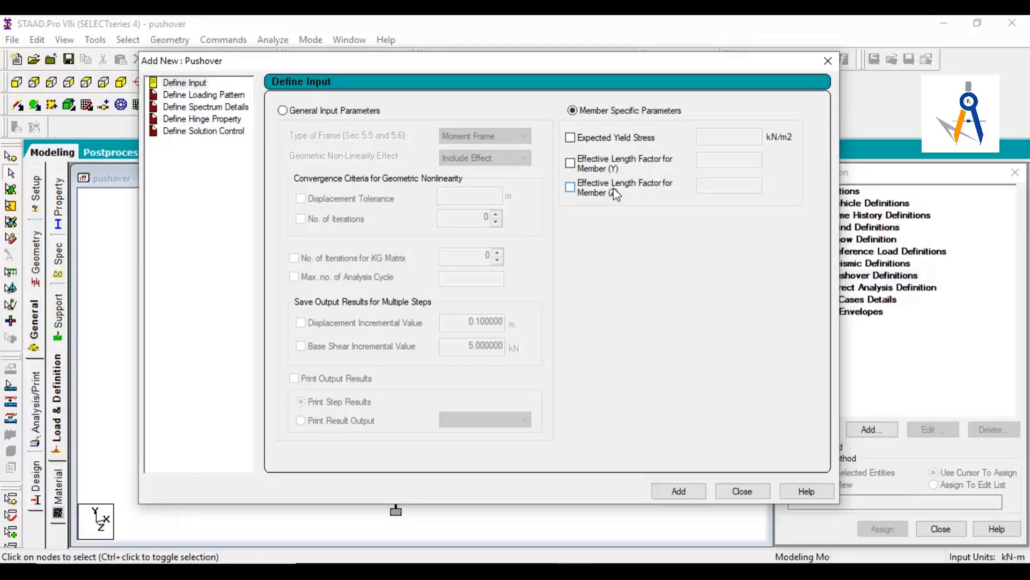
click(338, 111)
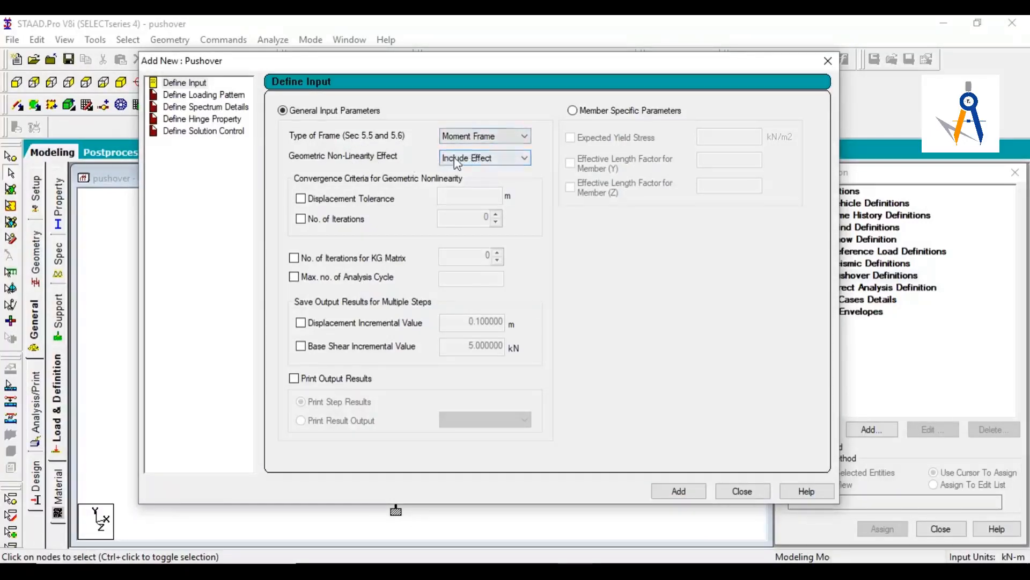
click(664, 490)
Add an Auto loading pattern using Method 1 for lateral load calculation and 100 push load steps.
click(194, 98)
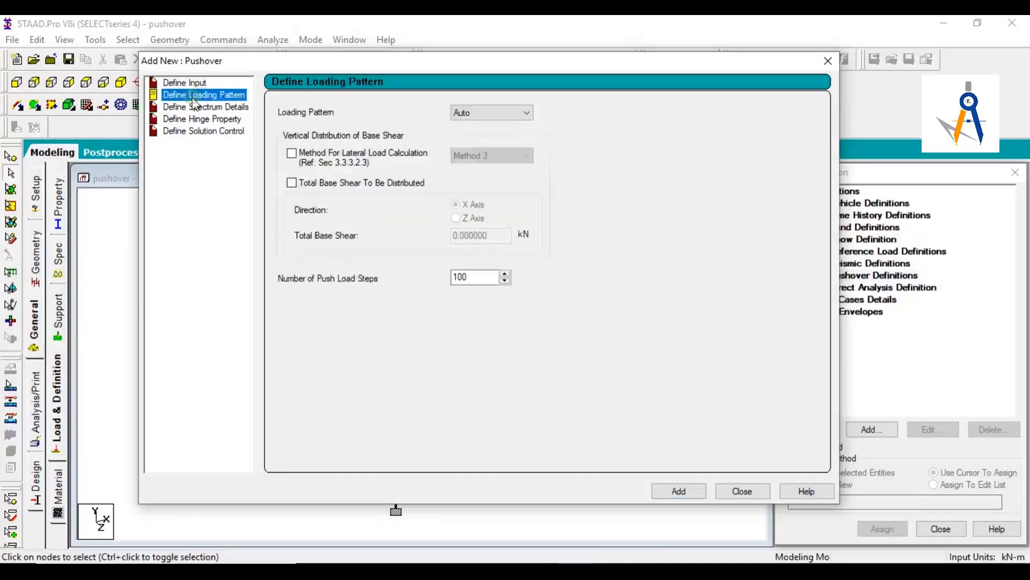
click(327, 164)
click(475, 154)
click(476, 169)
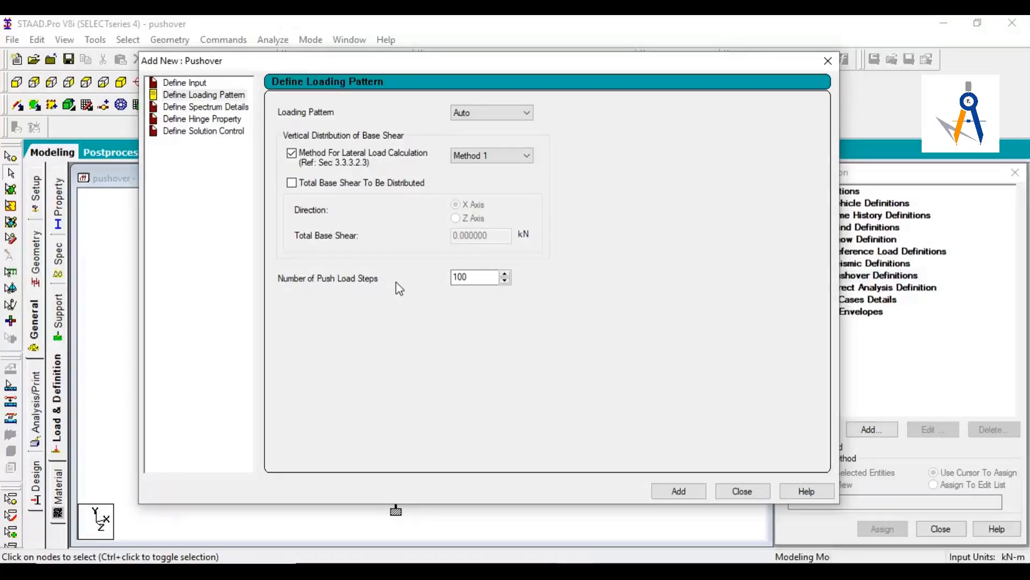
click(477, 278)
click(679, 490)
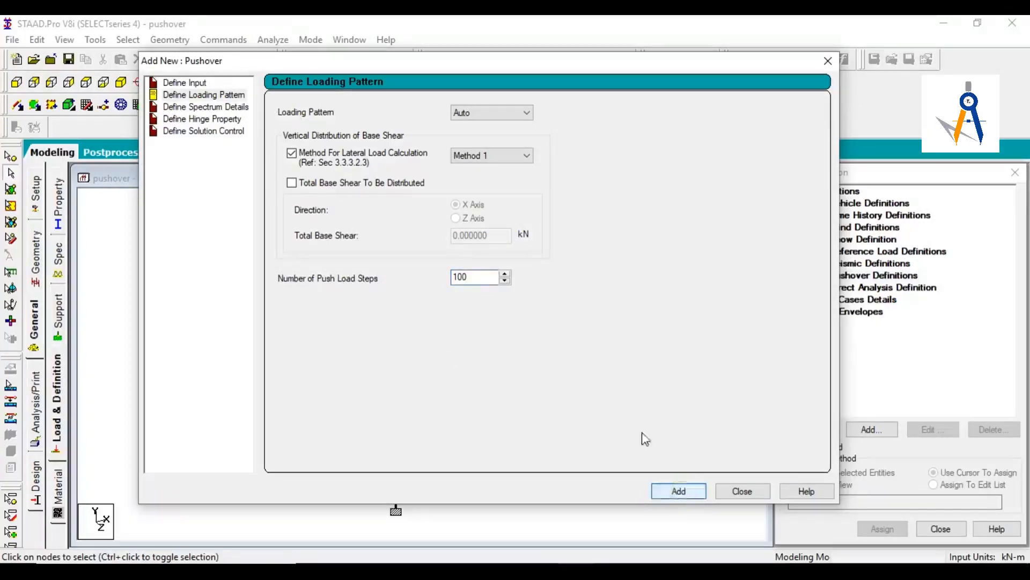
Set the spectrum's site category to Class E, with mapped spectral acceleration 1.7 at short period and 2.4 at one-second period.
click(191, 111)
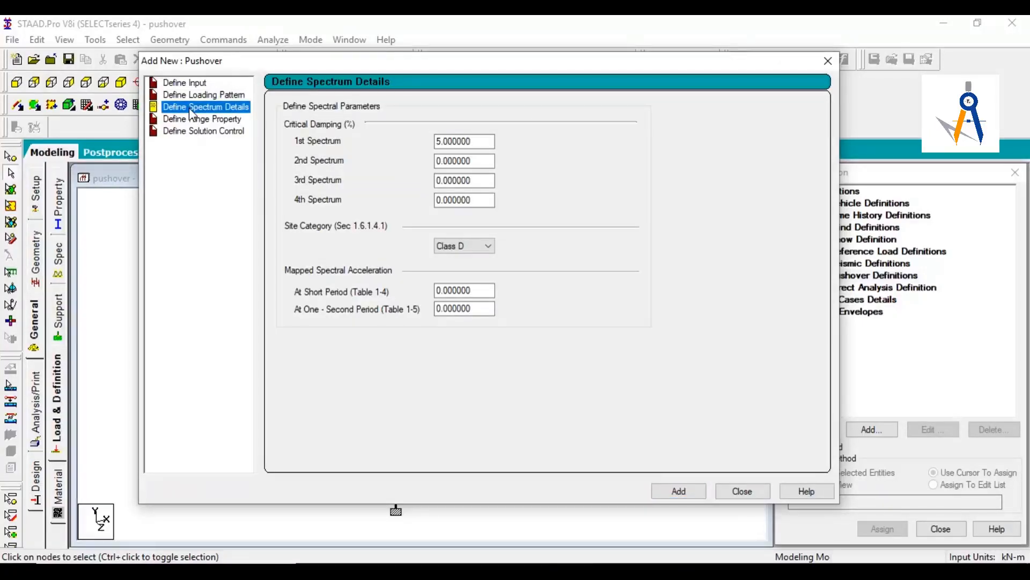
click(487, 144)
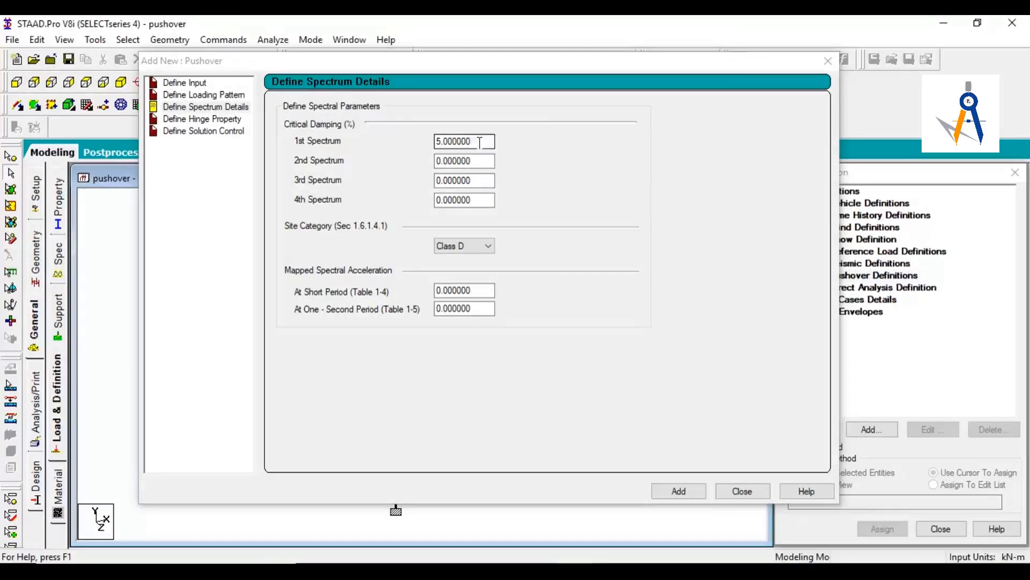
click(402, 143)
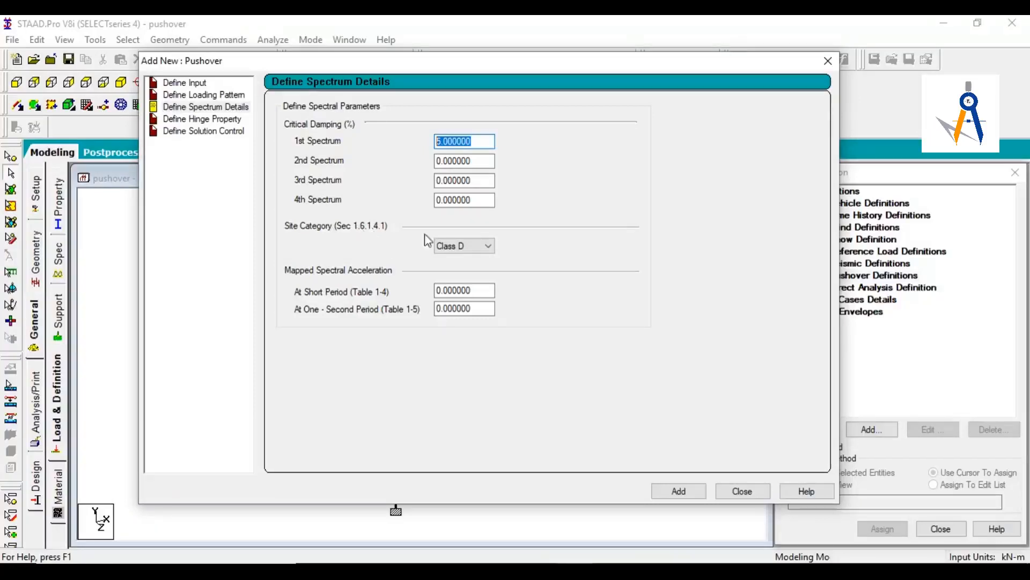
click(452, 253)
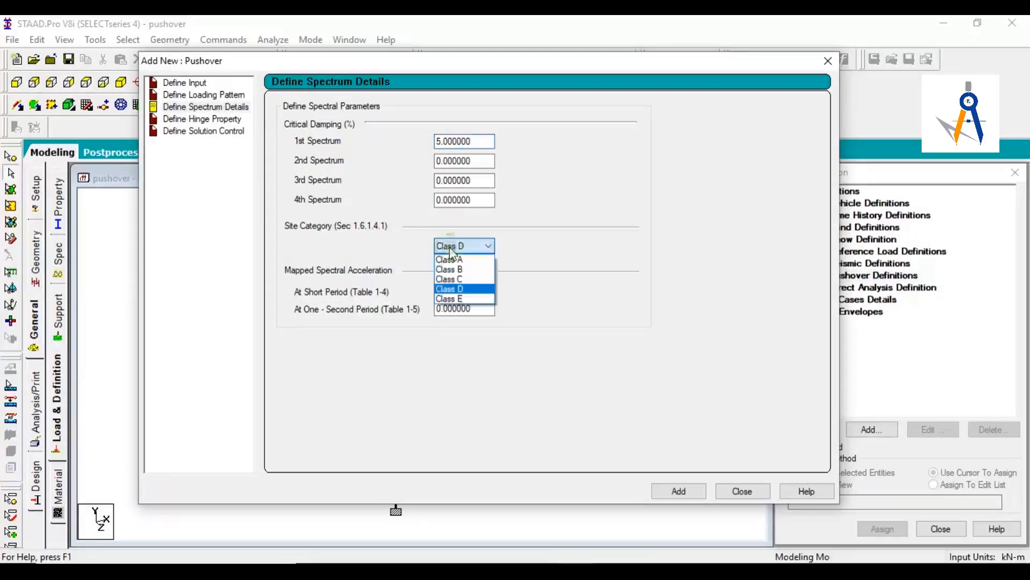
click(460, 299)
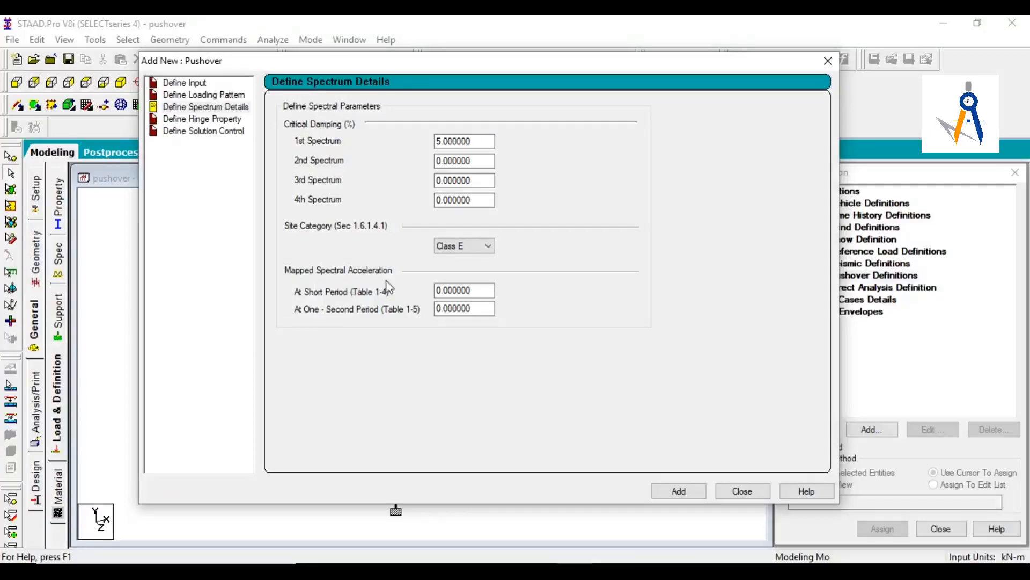
drag(488, 295, 415, 299)
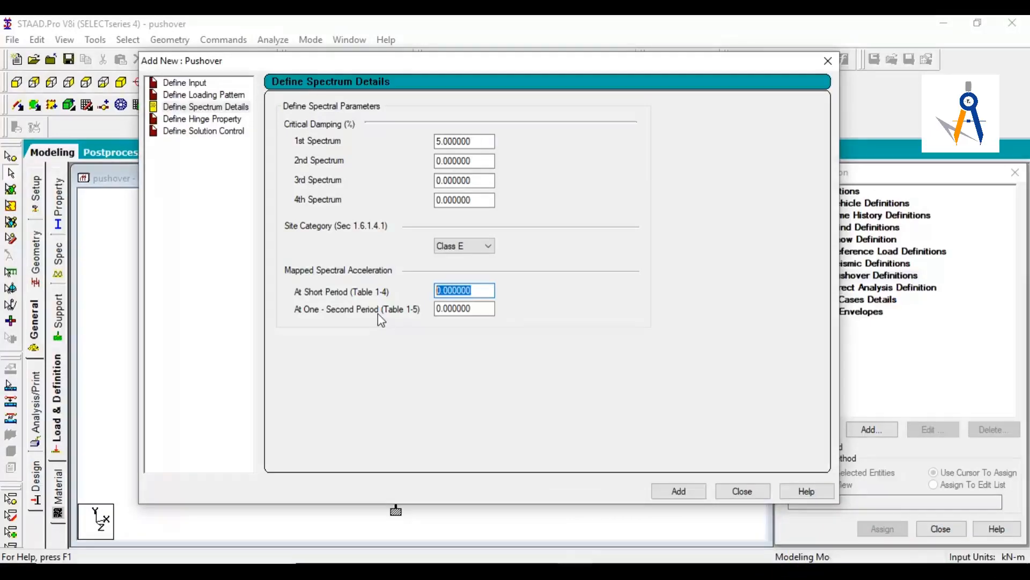
text(1.7)
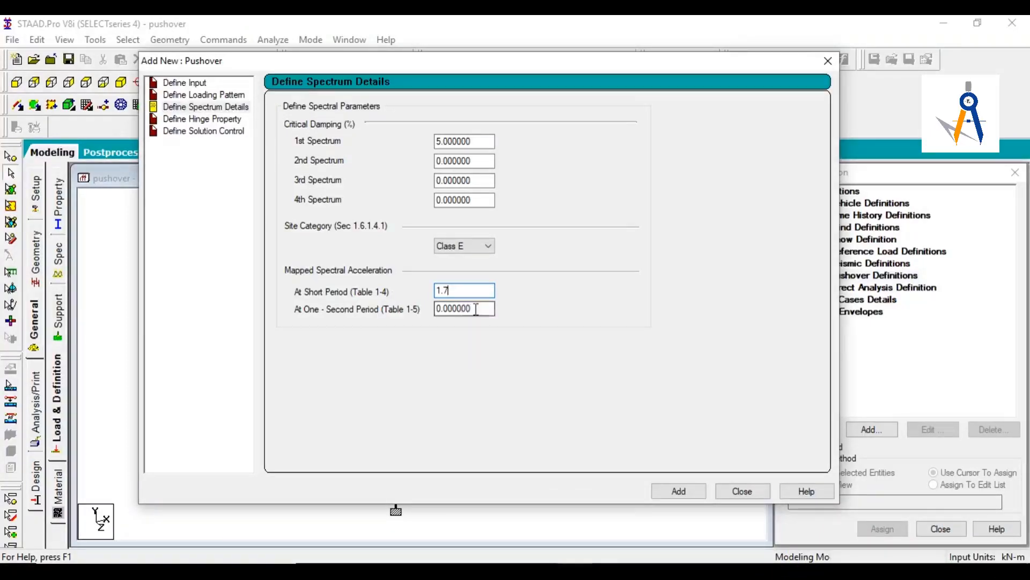
key(Tab)
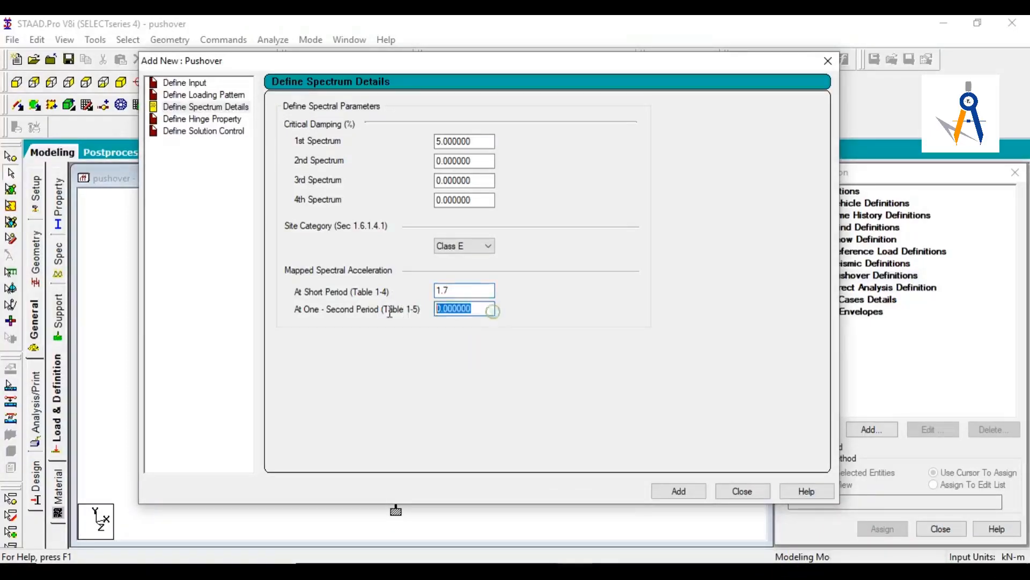
text(2.4)
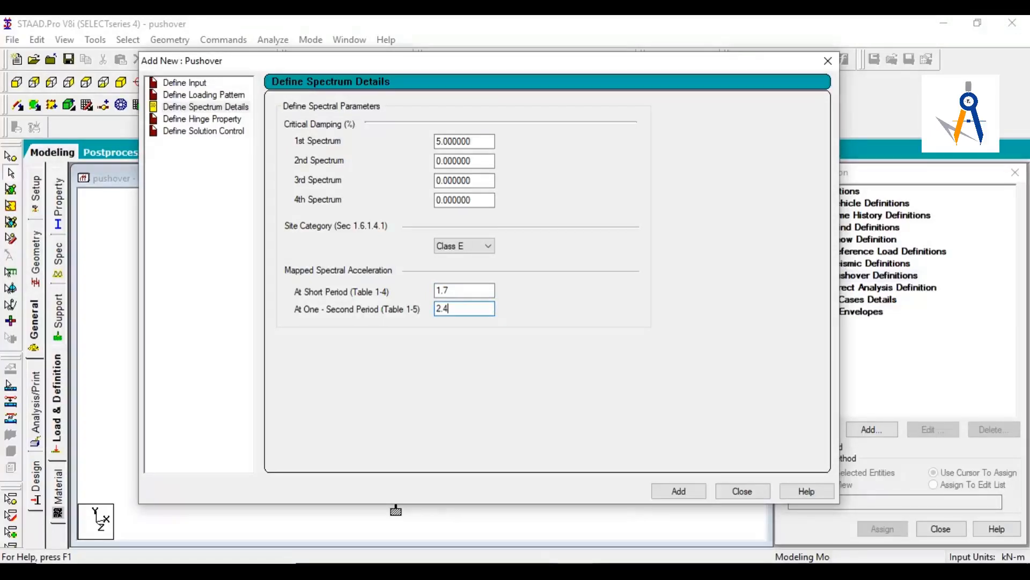
Choose FEMA as the hinge type for the pushover hinge property.
click(202, 121)
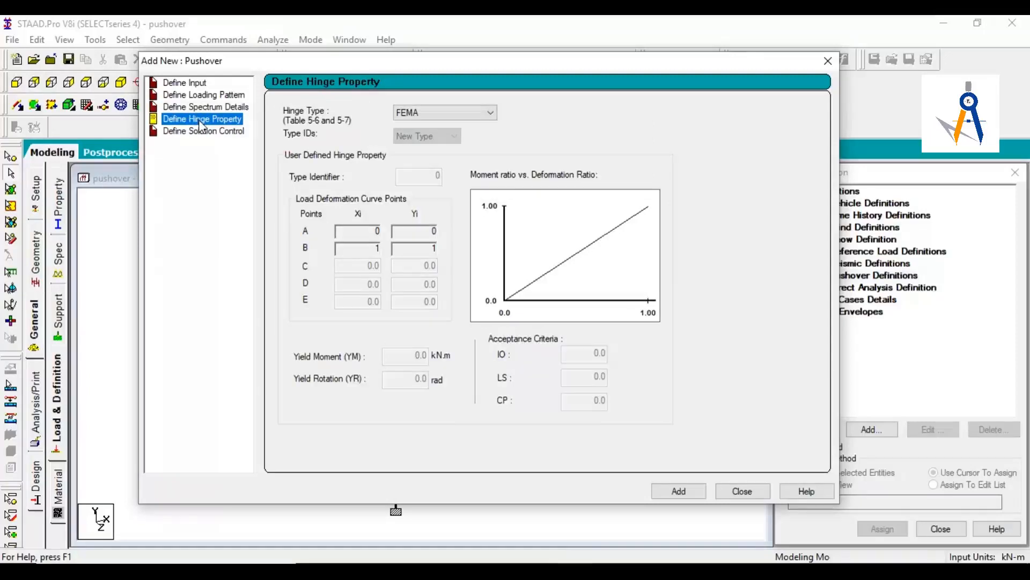
click(490, 113)
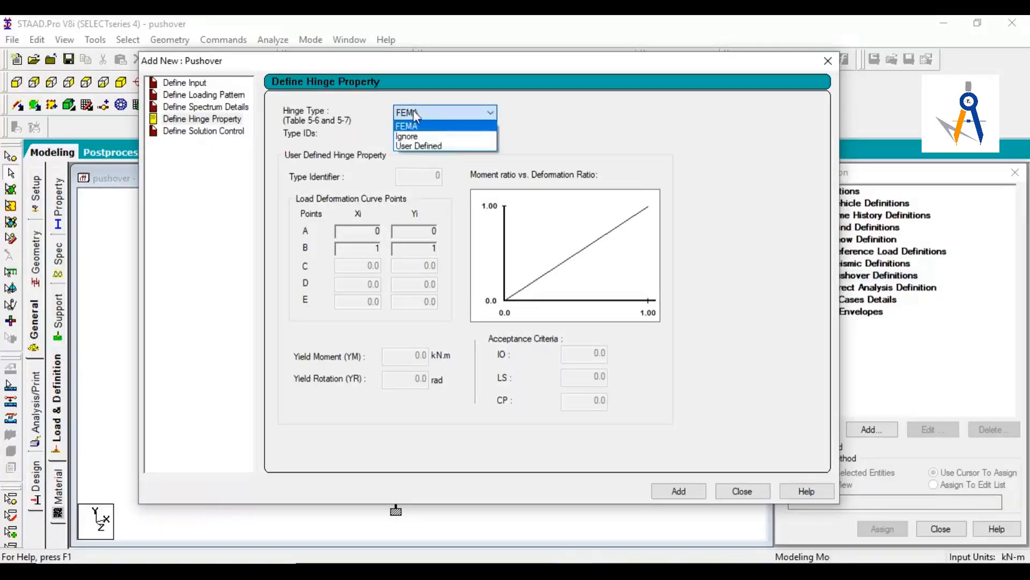
click(437, 115)
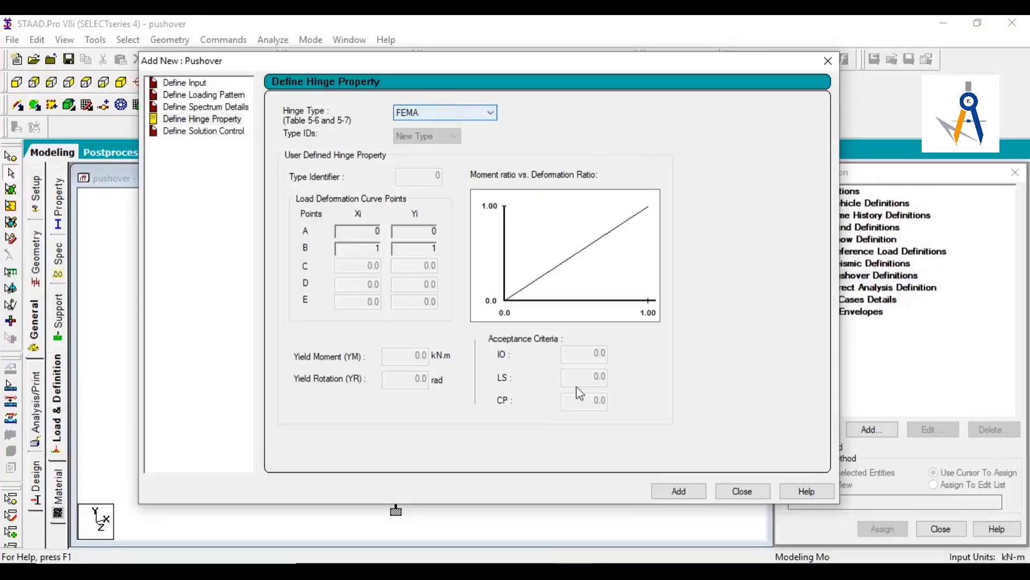
Add the spectrum details and the FEMA hinge property to the pushover definitions.
click(205, 106)
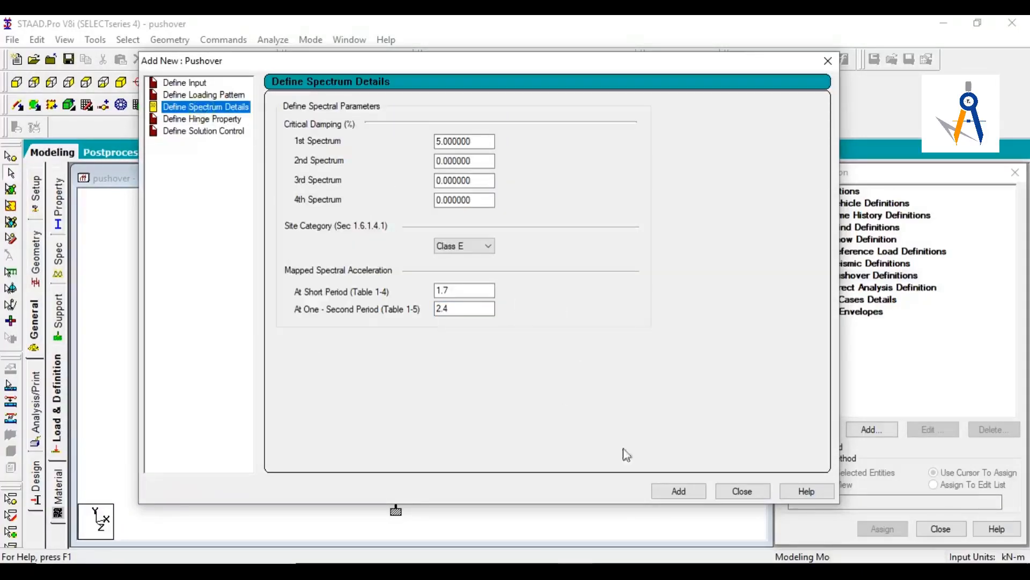
click(678, 492)
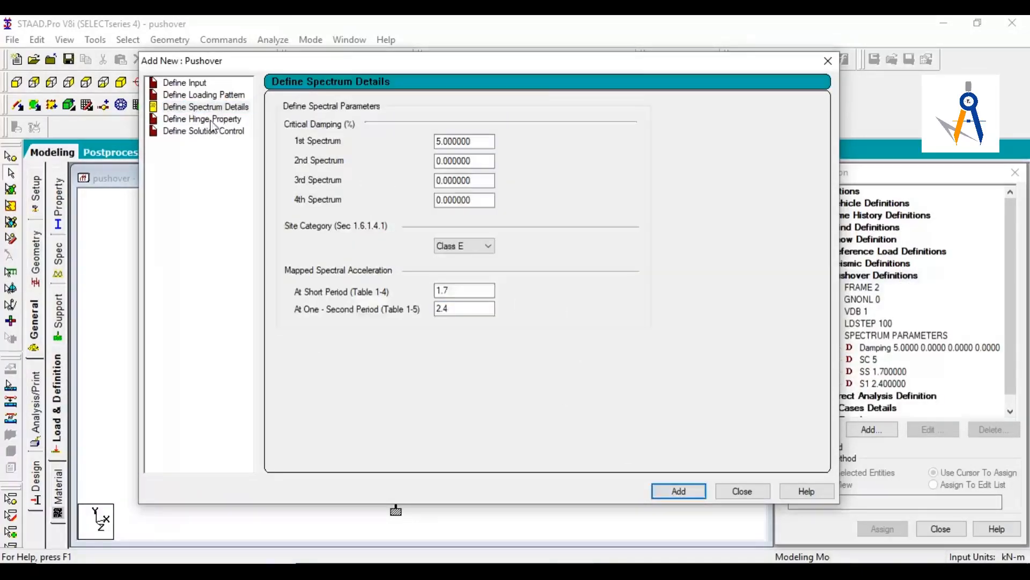
click(212, 119)
click(689, 496)
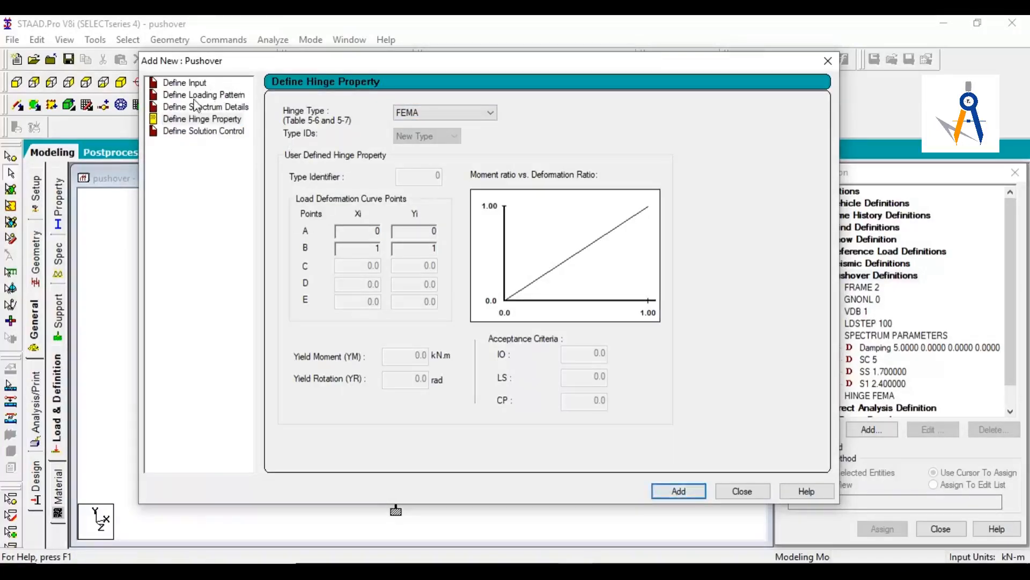
Add a solution control that pushes up to a defined displacement of 0.5 m along the Z axis at control joint 15.
click(180, 132)
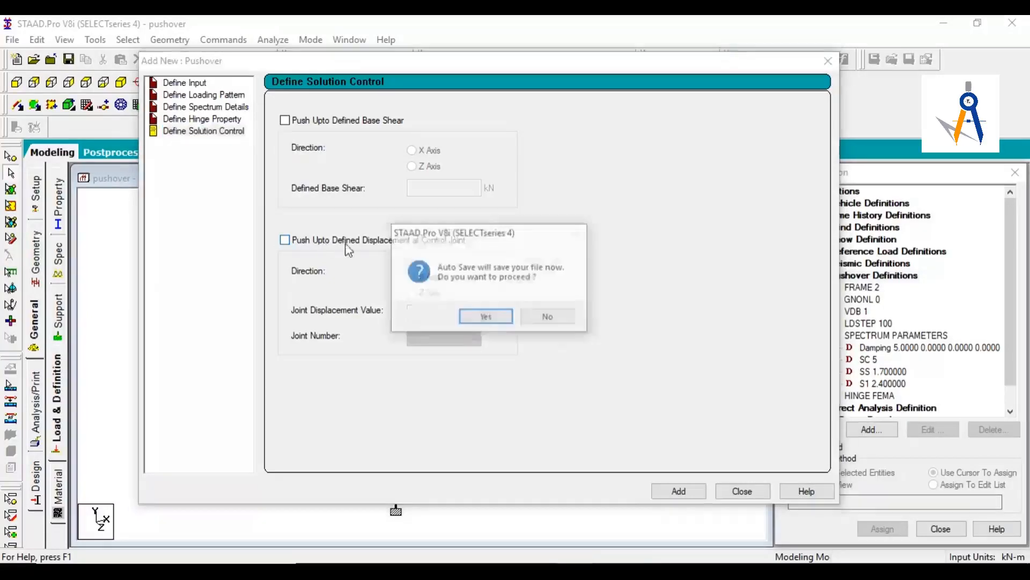
click(472, 316)
click(424, 314)
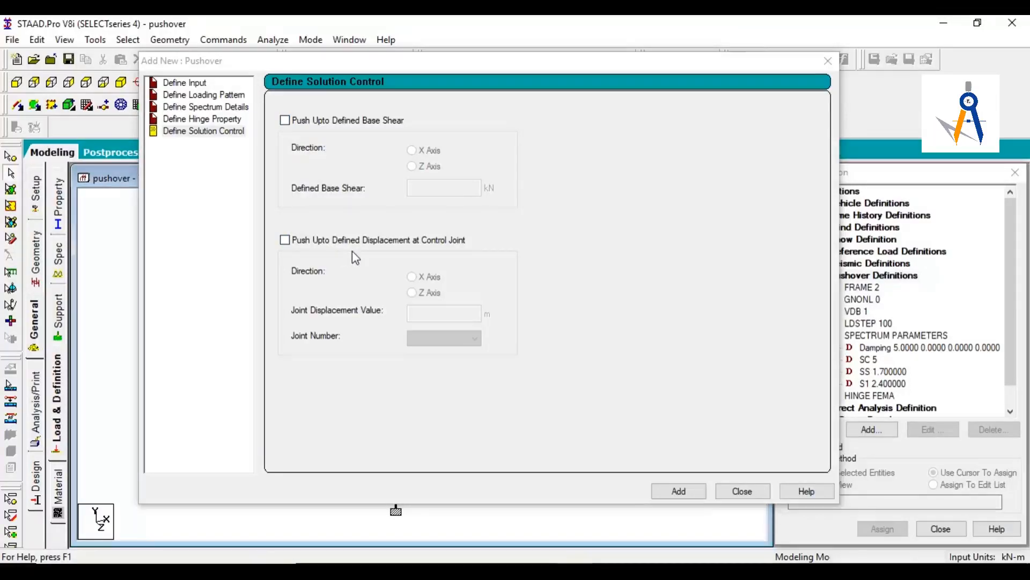
click(287, 241)
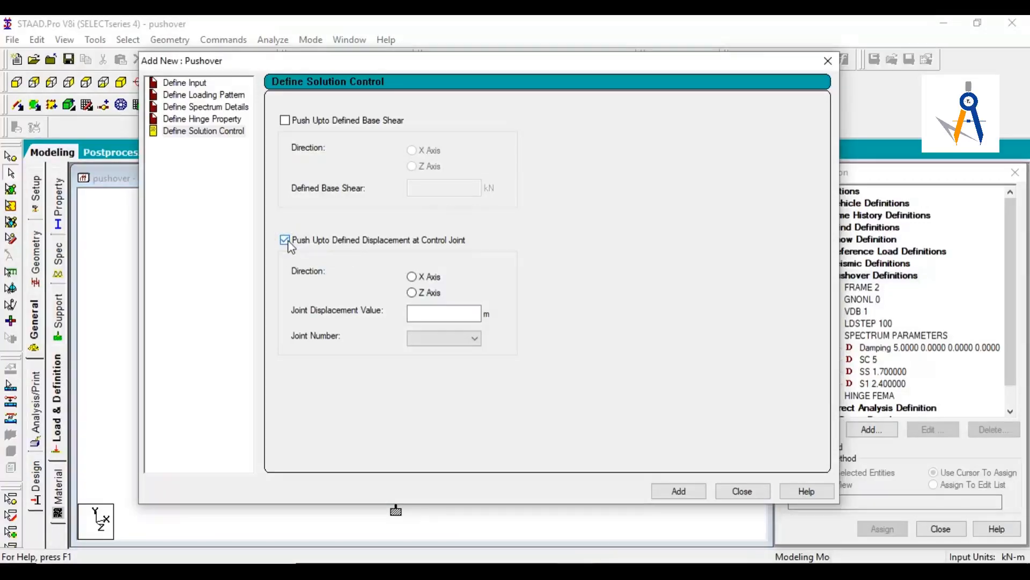
click(427, 294)
click(446, 315)
text(0.5)
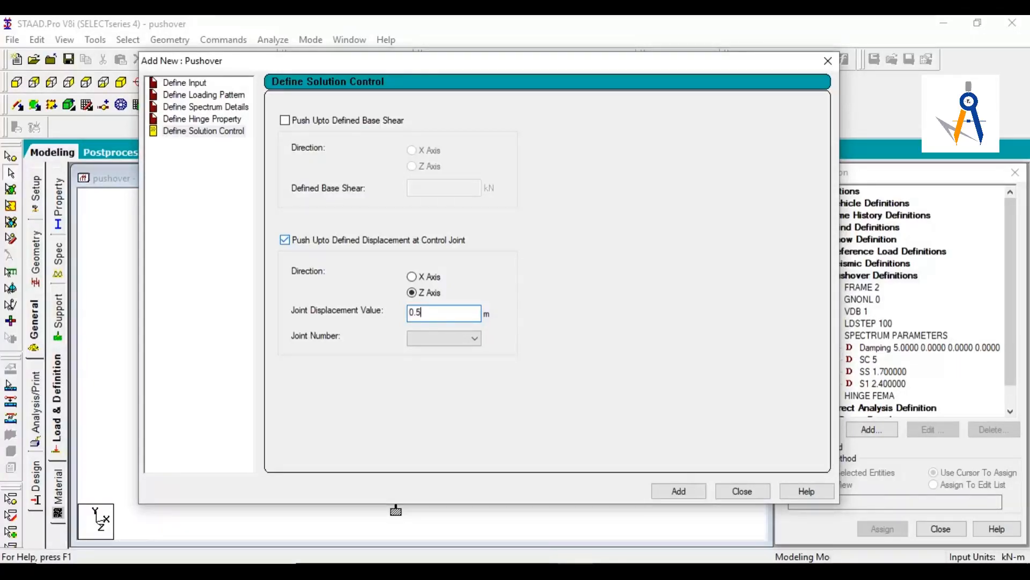
click(443, 338)
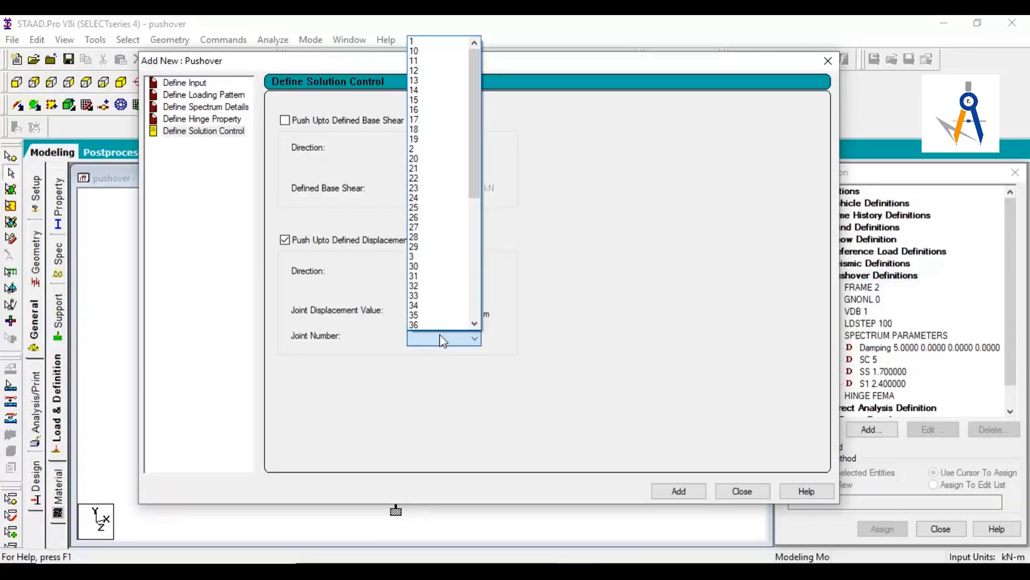
click(422, 104)
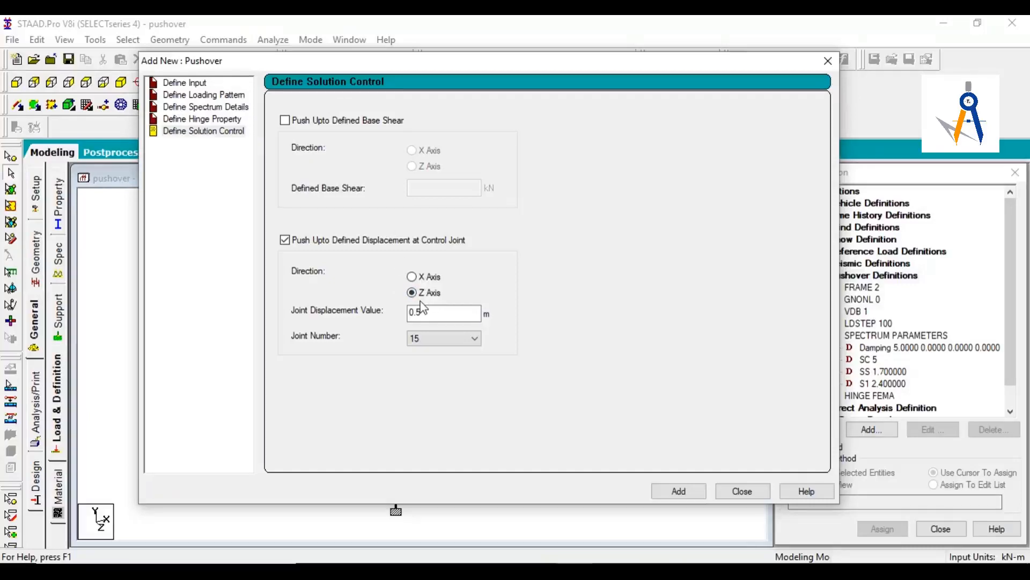
click(687, 495)
click(742, 491)
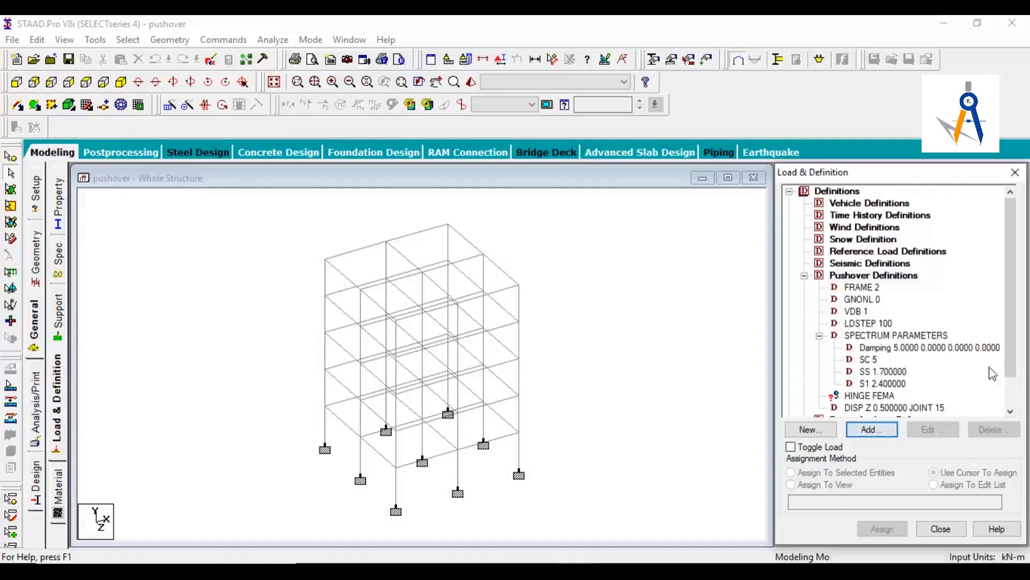
Assign the FEMA hinge definition to all members in the view.
scroll(1011, 370, down, 1)
click(878, 360)
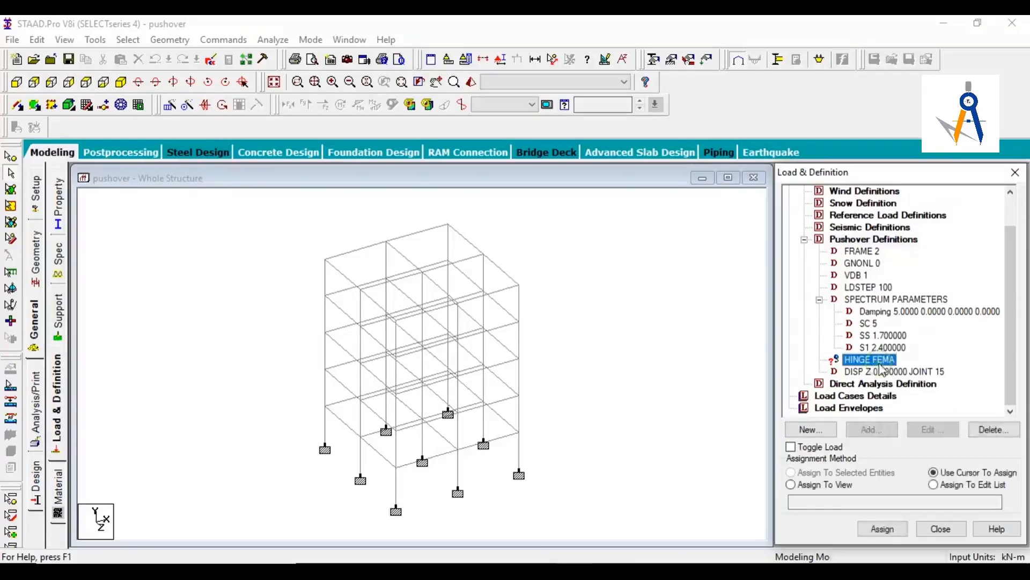
click(790, 484)
click(883, 528)
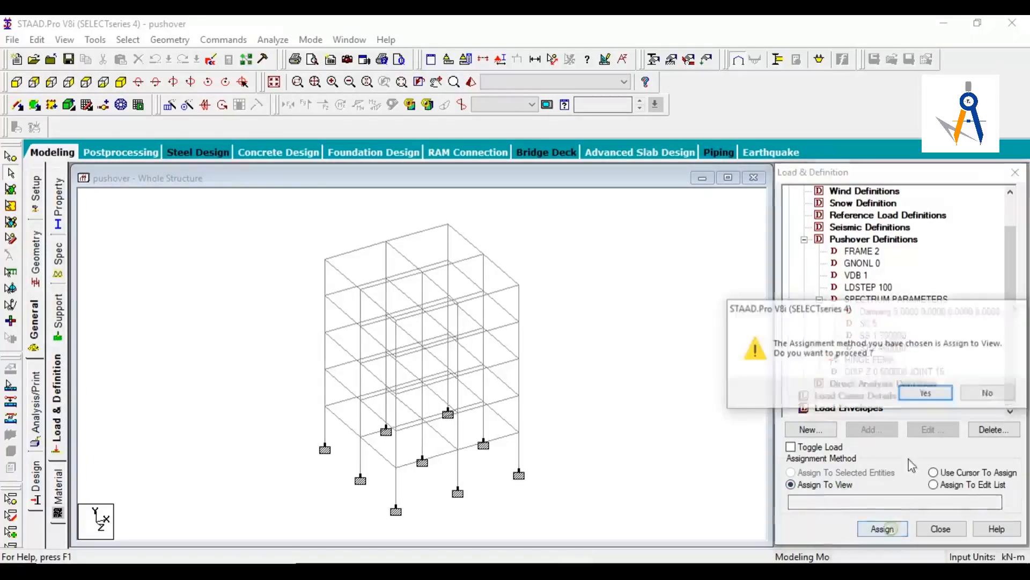
click(918, 400)
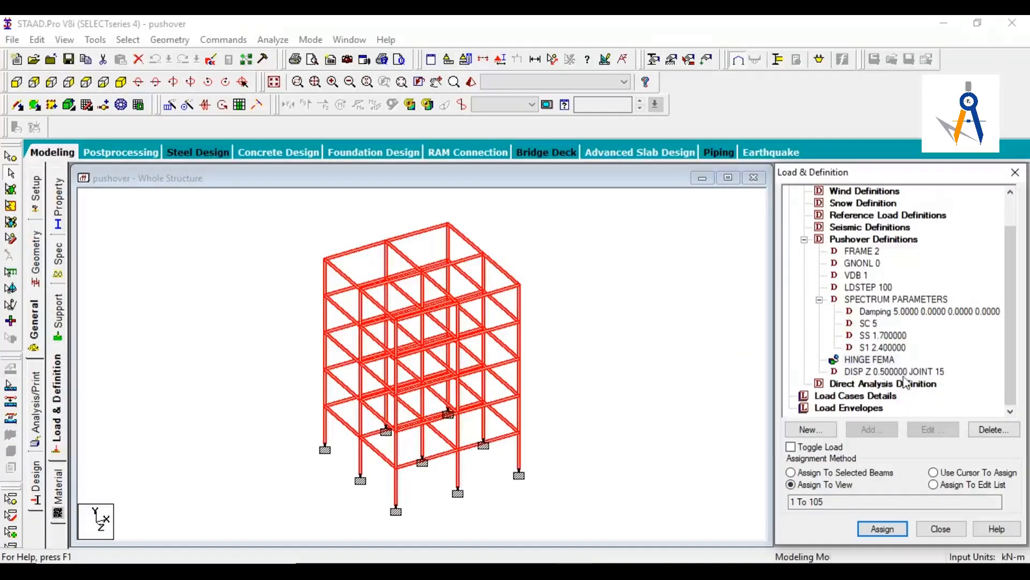
Create primary load case 1 with the Gravity loading type and the title LOAD CASE 1.
click(850, 397)
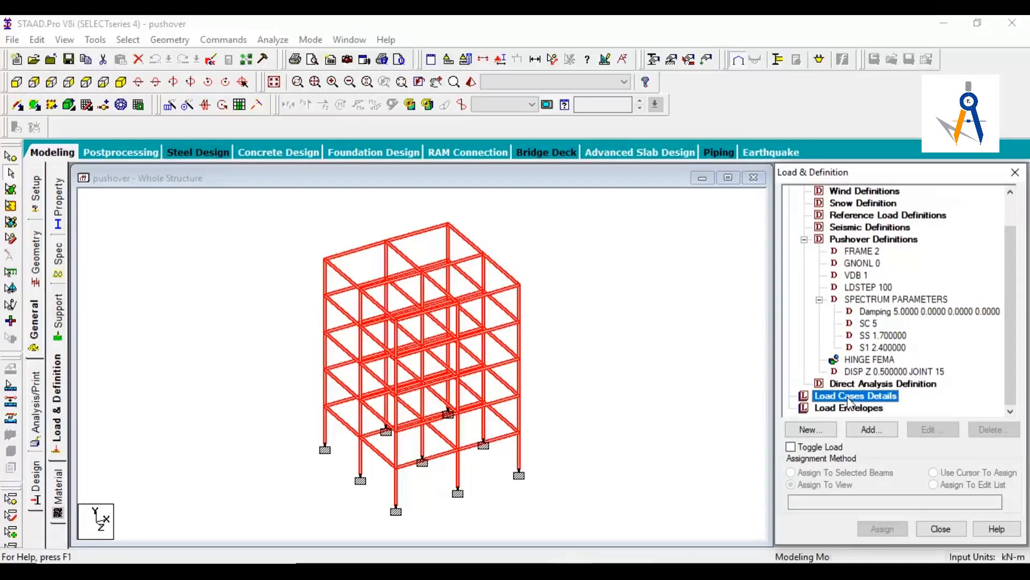
click(1011, 367)
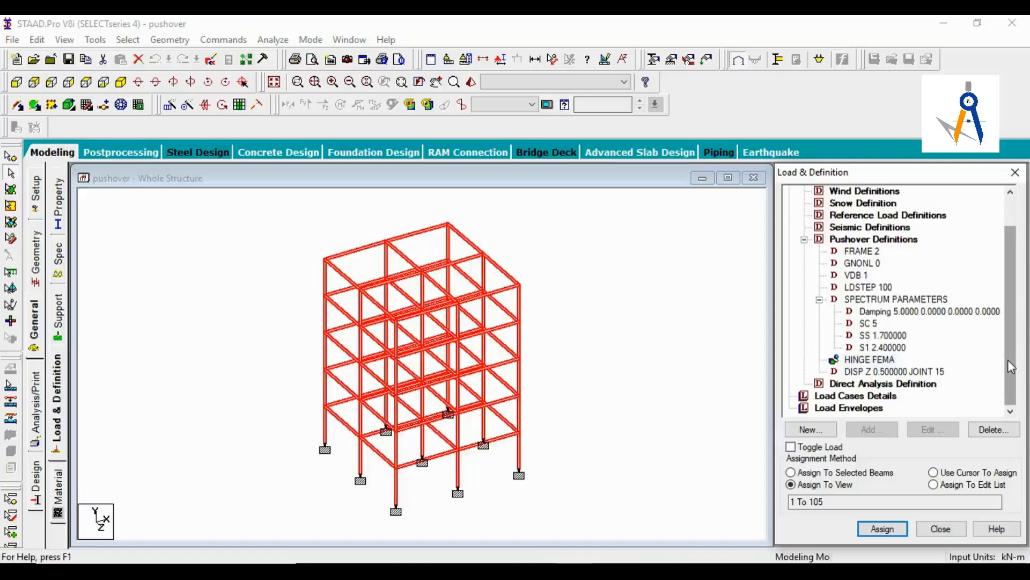
click(855, 395)
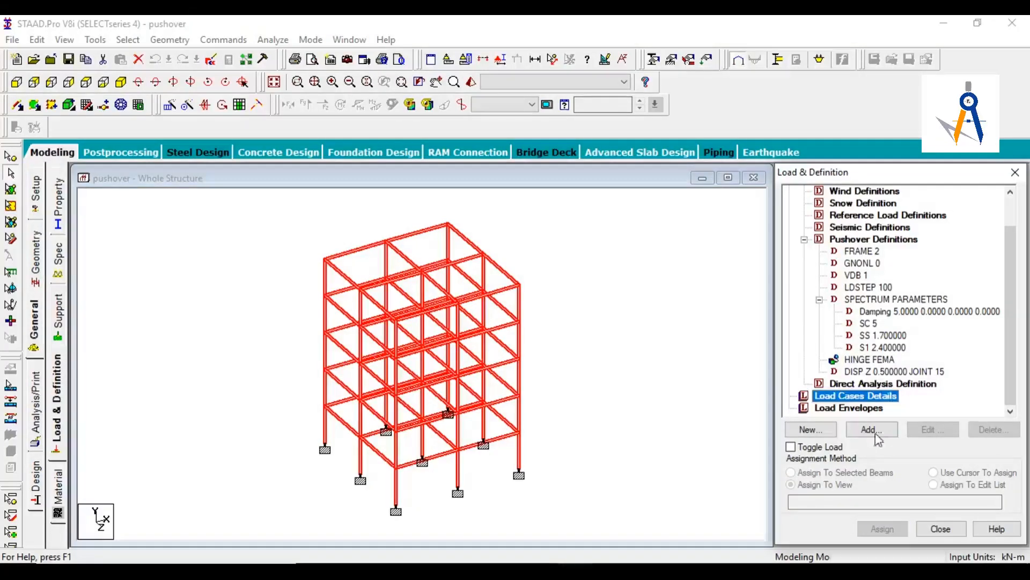
click(873, 430)
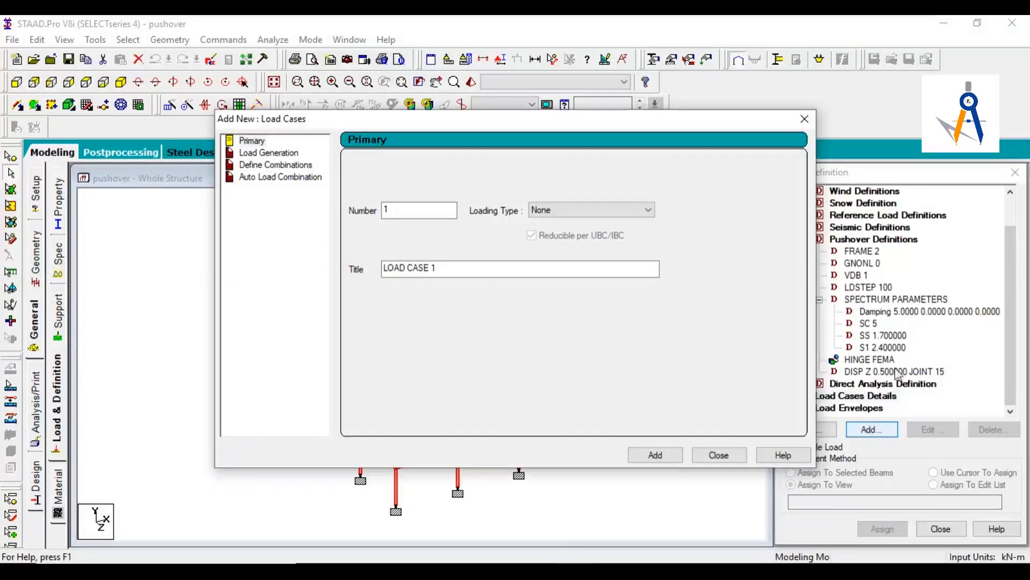
click(571, 217)
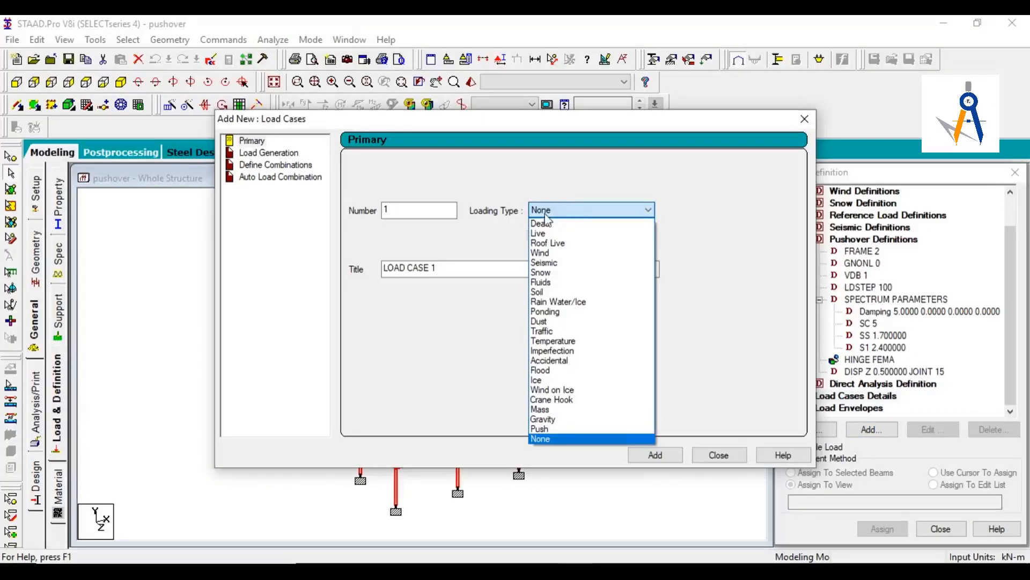
click(567, 420)
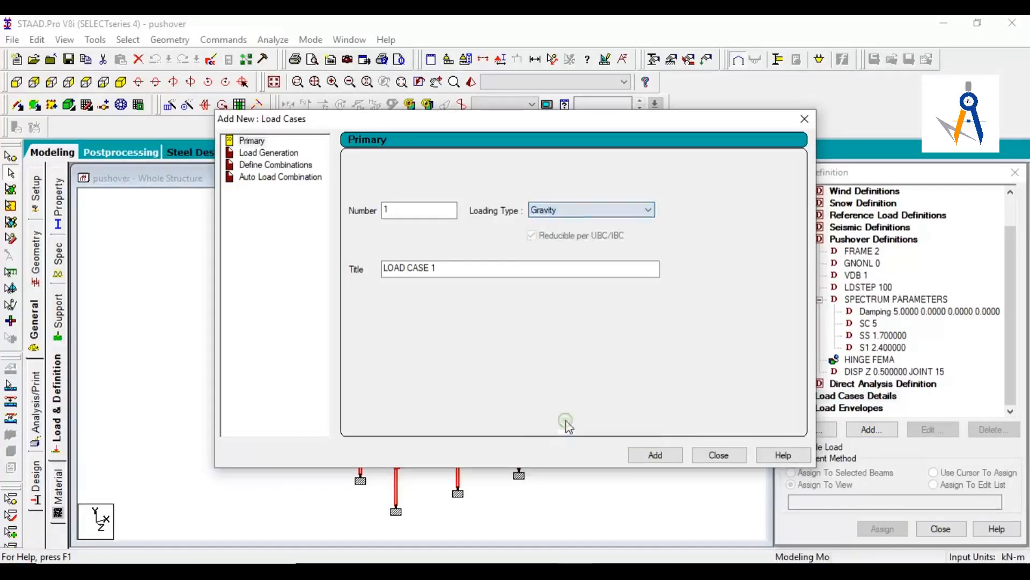
key(Tab)
click(666, 460)
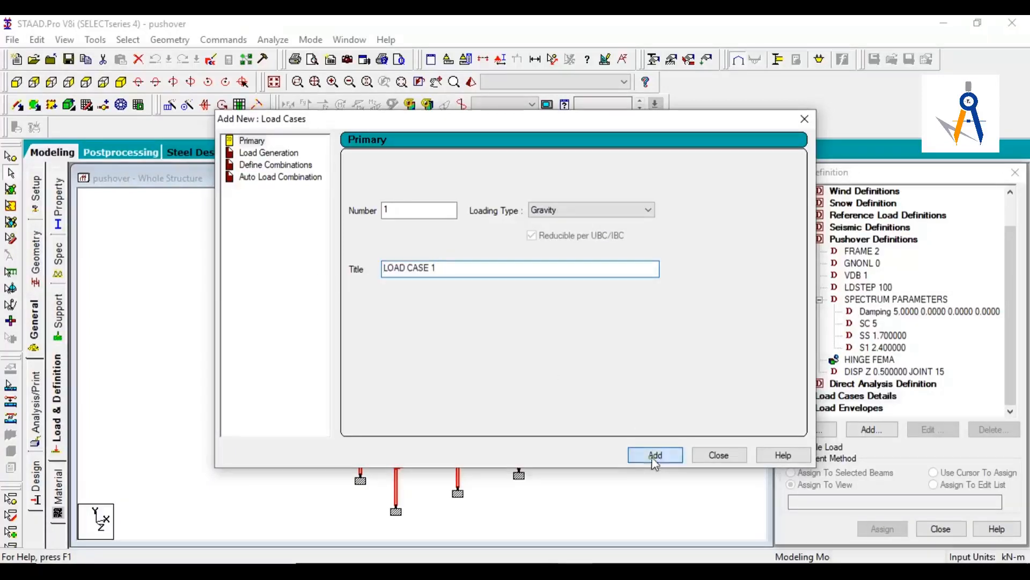
click(719, 456)
Add a selfweight load in the Y direction with a factor of -1.15 to load case 1.
scroll(888, 395, down, 1)
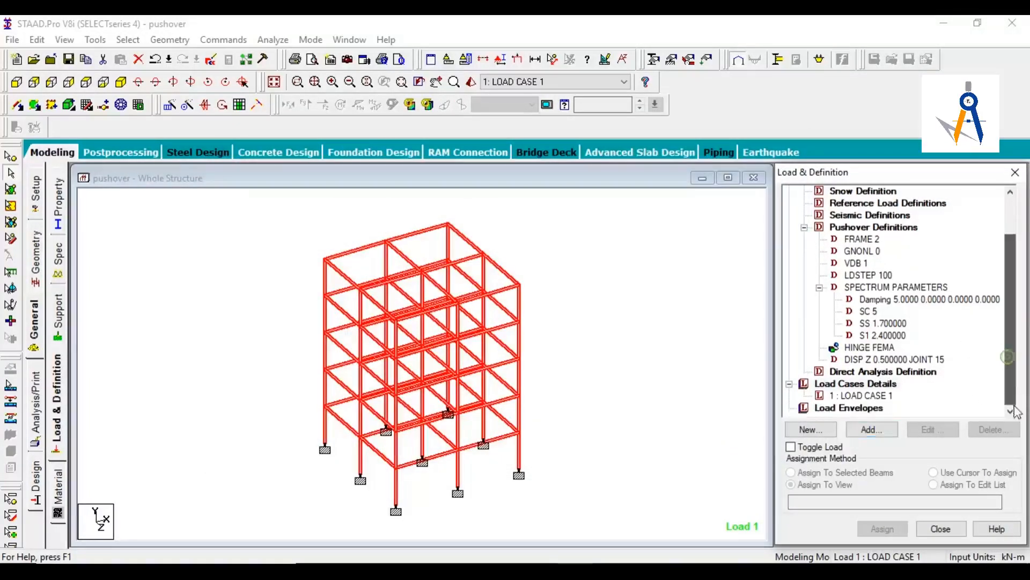
click(864, 396)
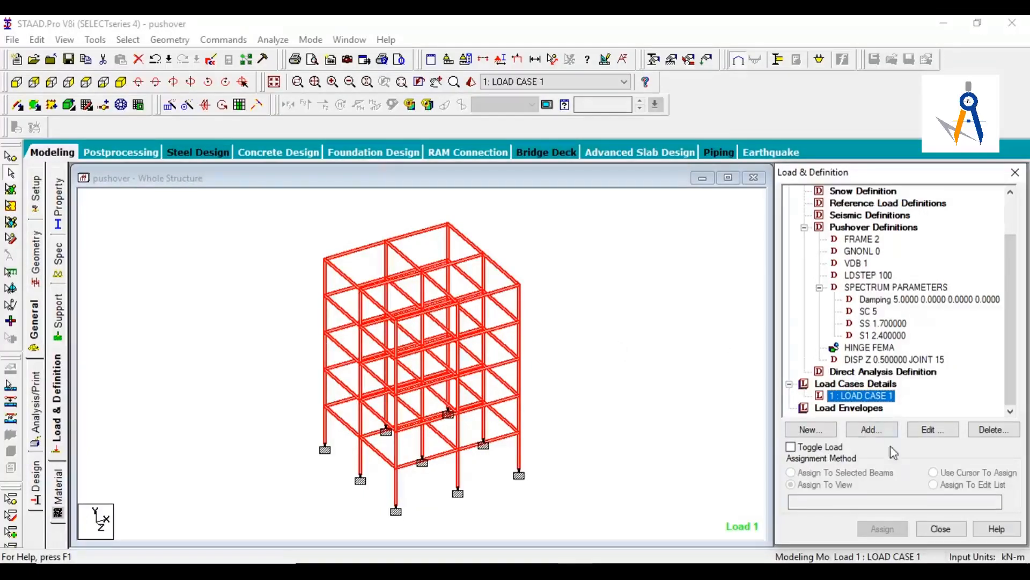
click(873, 435)
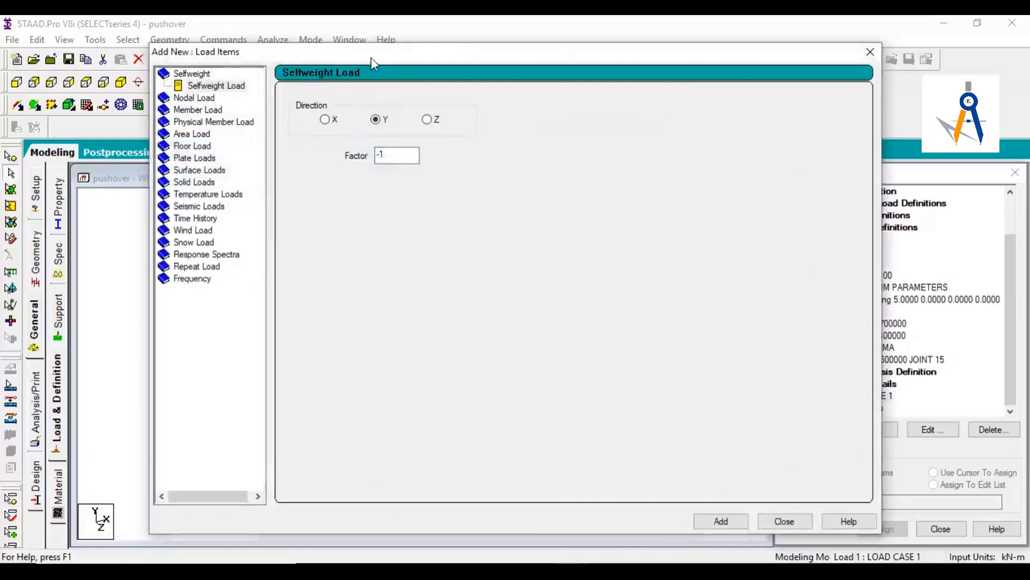
drag(371, 57, 366, 52)
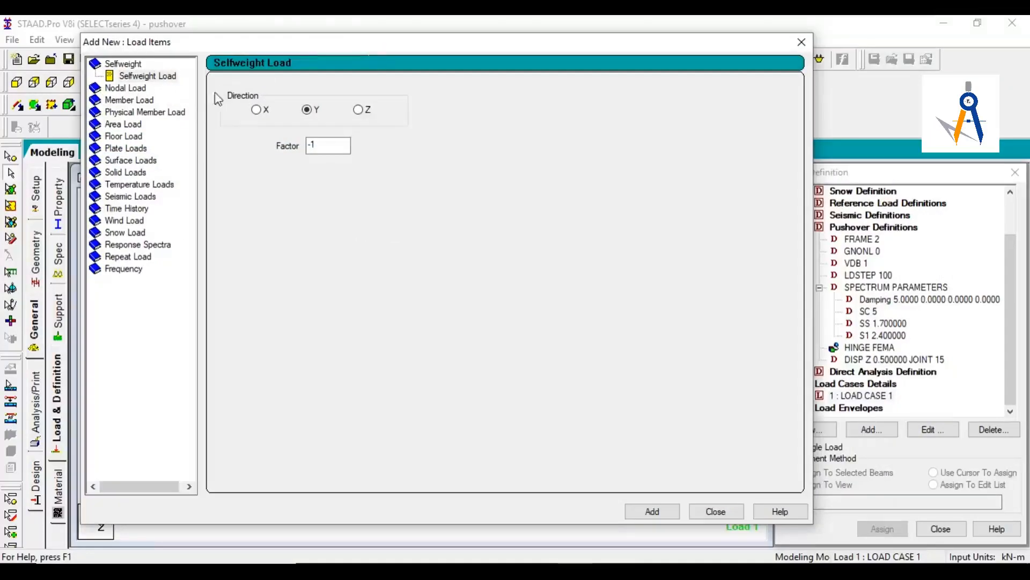
click(147, 79)
click(319, 145)
text(.15)
click(652, 511)
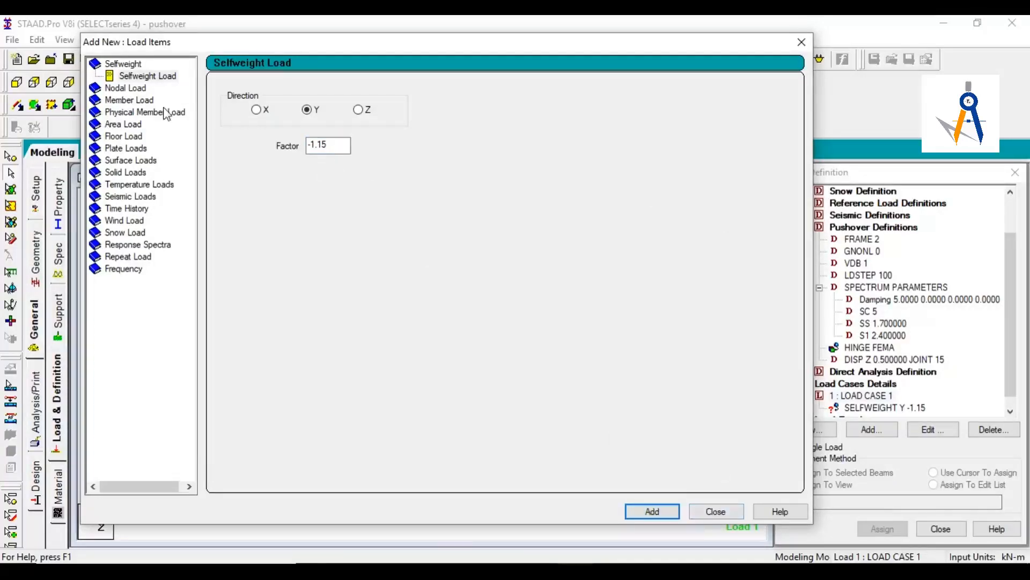
Add a uniform member force of -10 kN/m in the GY direction to load case 1.
click(128, 101)
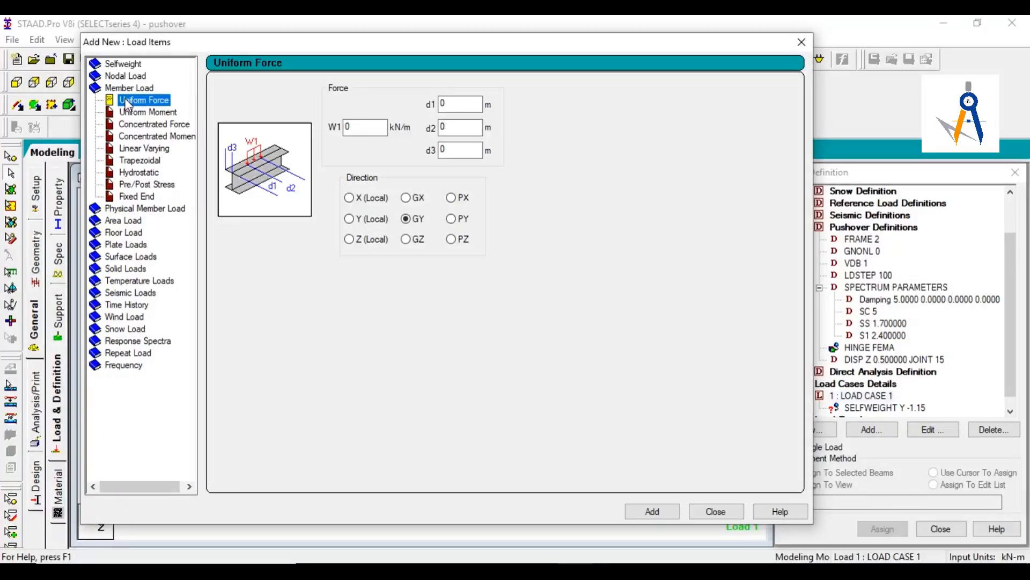
click(359, 130)
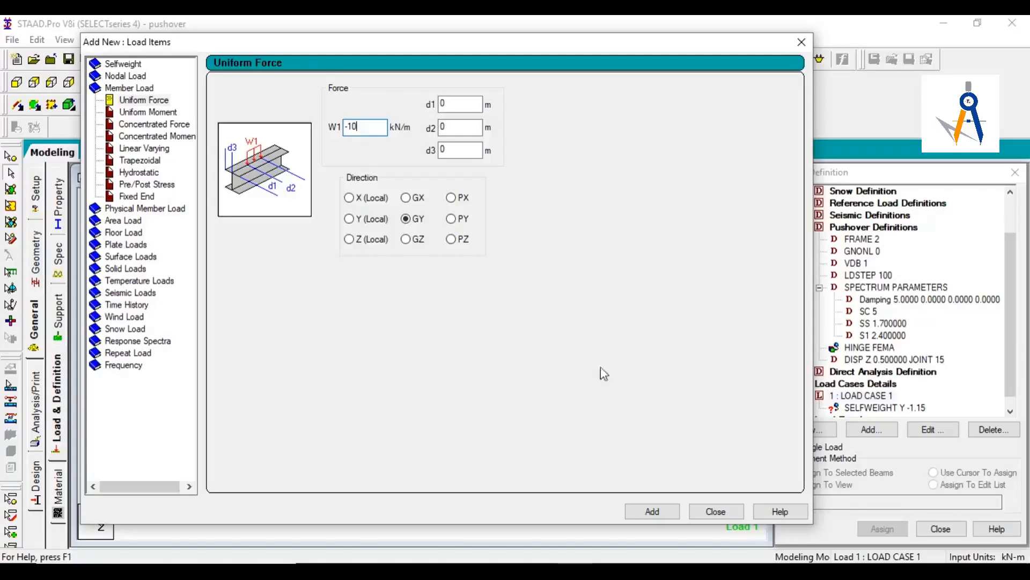
click(658, 511)
click(707, 514)
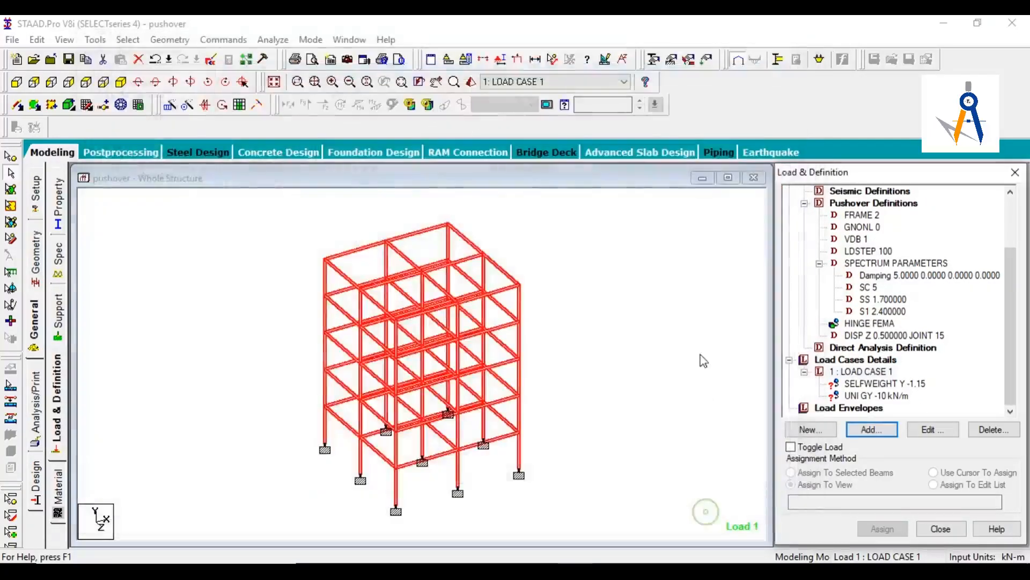
Assign the selfweight load to the entire structure in view.
click(866, 385)
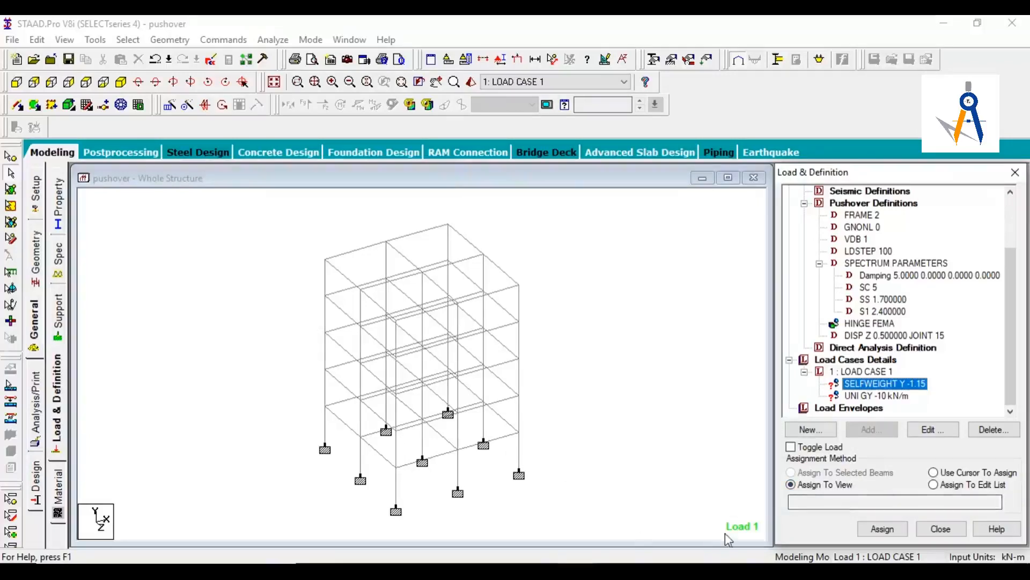
click(882, 529)
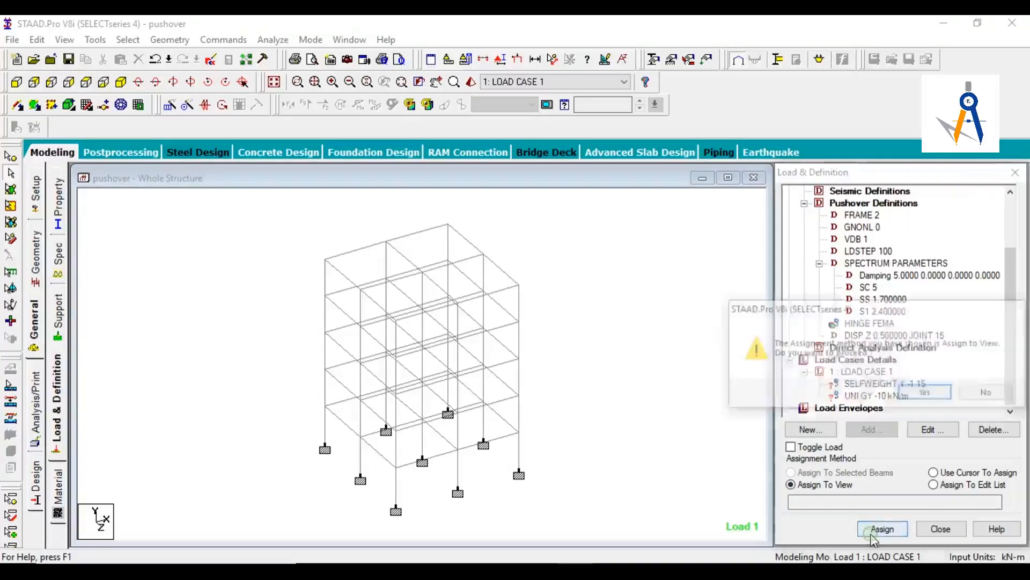
click(923, 394)
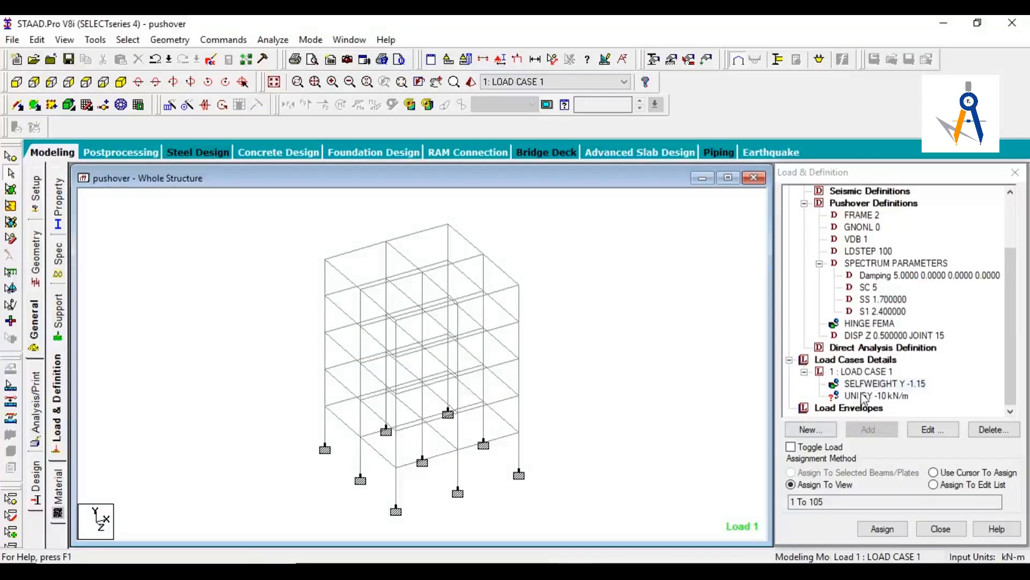
Assign the GY -10 kN/m uniform load to all beams parallel to the X and Z axes.
click(864, 395)
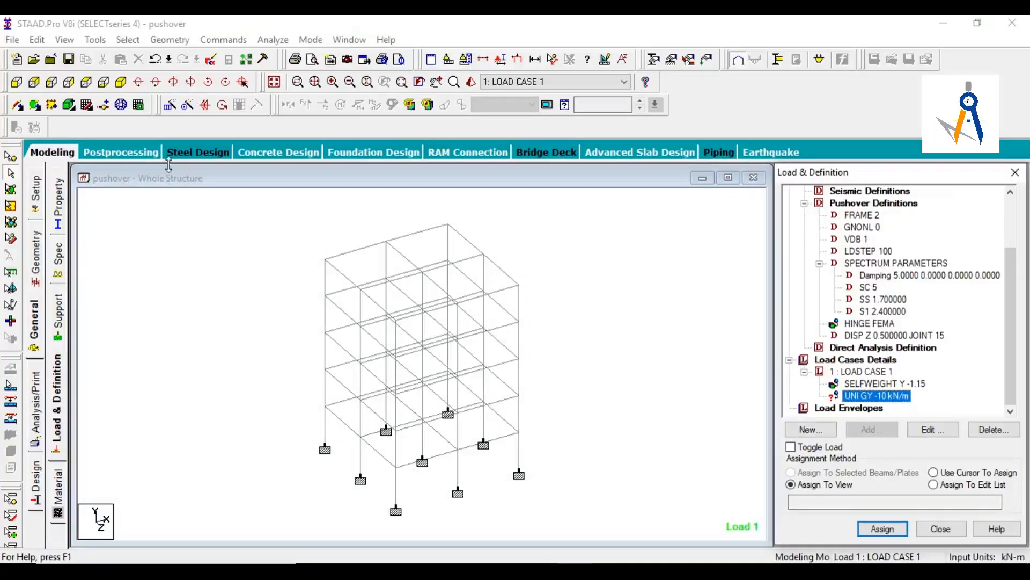
click(127, 43)
mouse_move(213, 316)
click(314, 310)
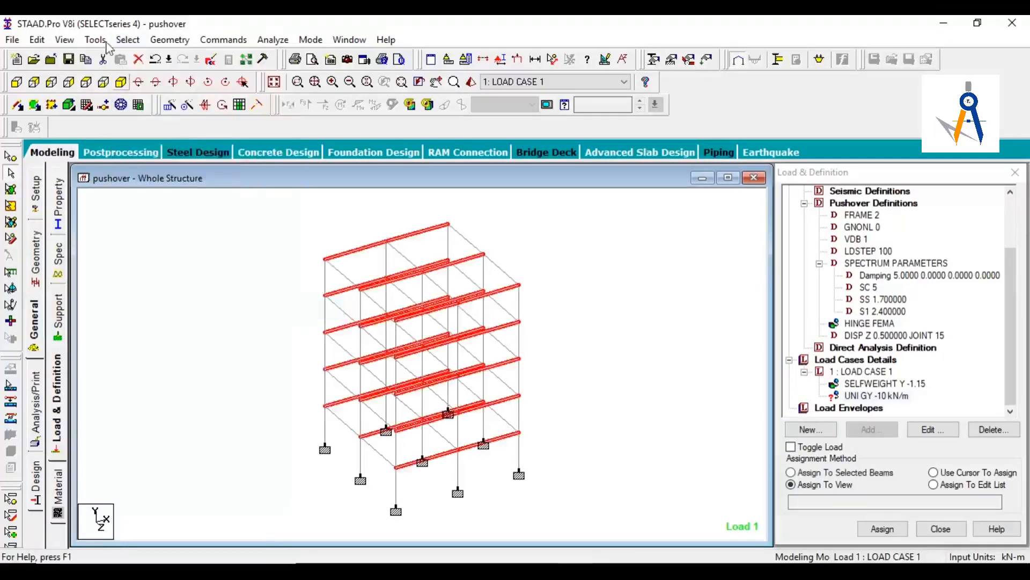
click(128, 41)
mouse_move(284, 309)
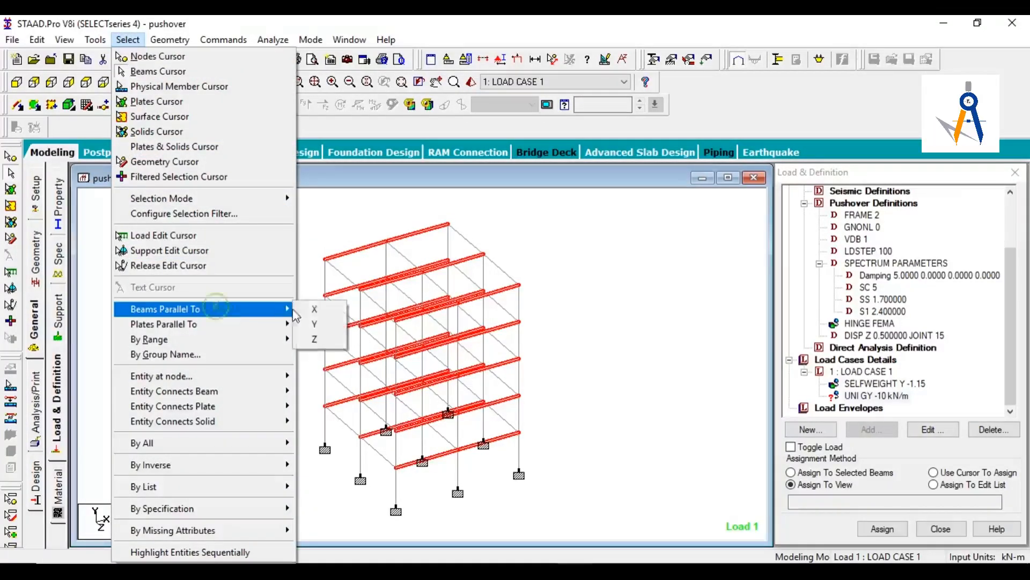
click(309, 339)
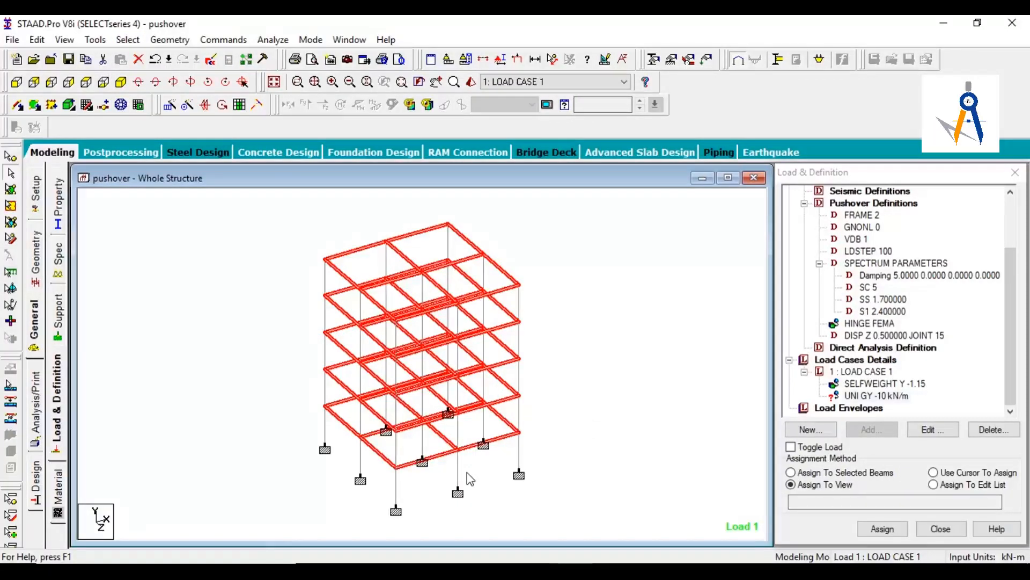
click(819, 475)
click(819, 474)
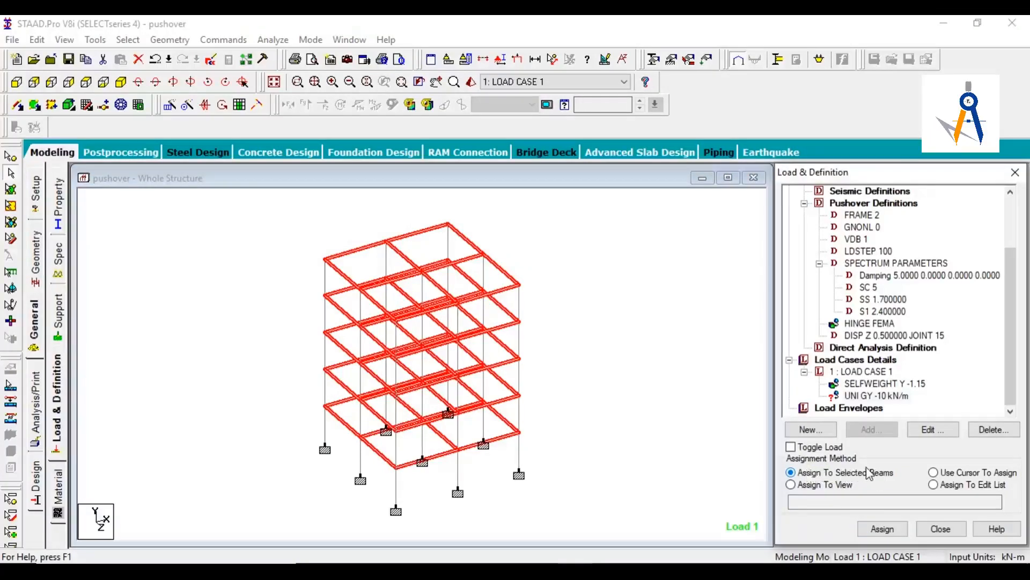
click(882, 529)
click(924, 398)
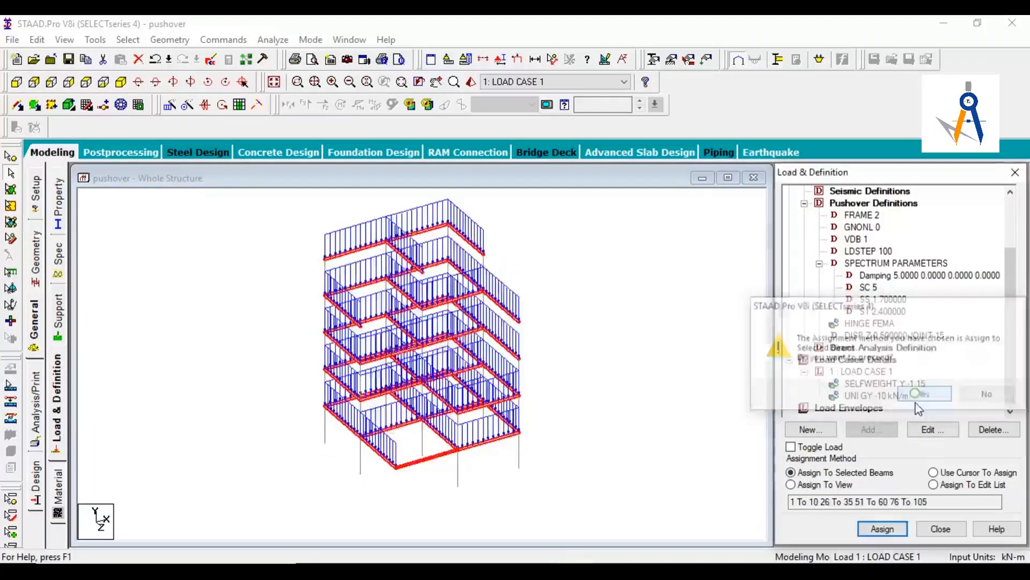
click(713, 335)
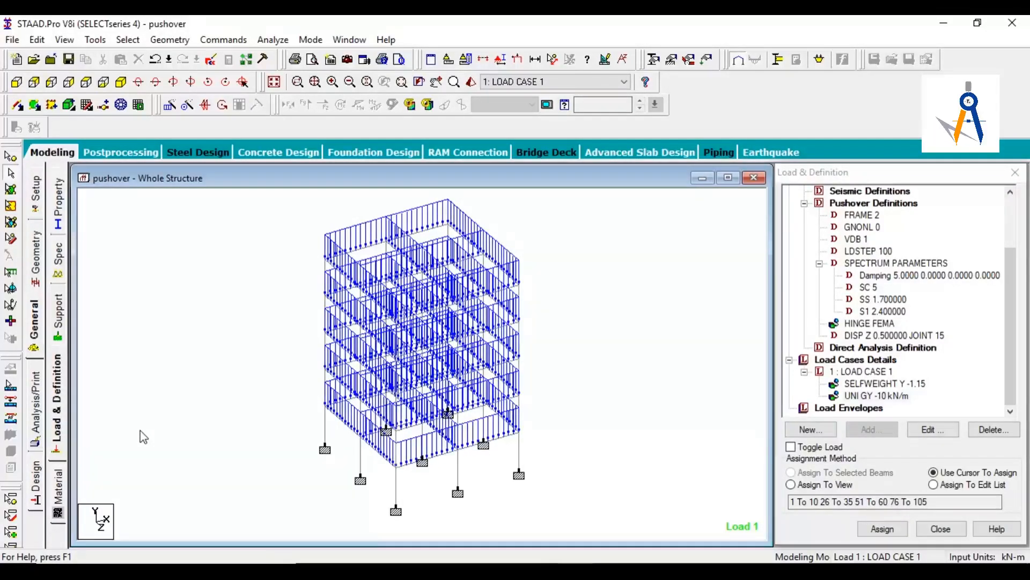
Add a Perform Pushover Analysis command to the model's analysis commands.
click(37, 427)
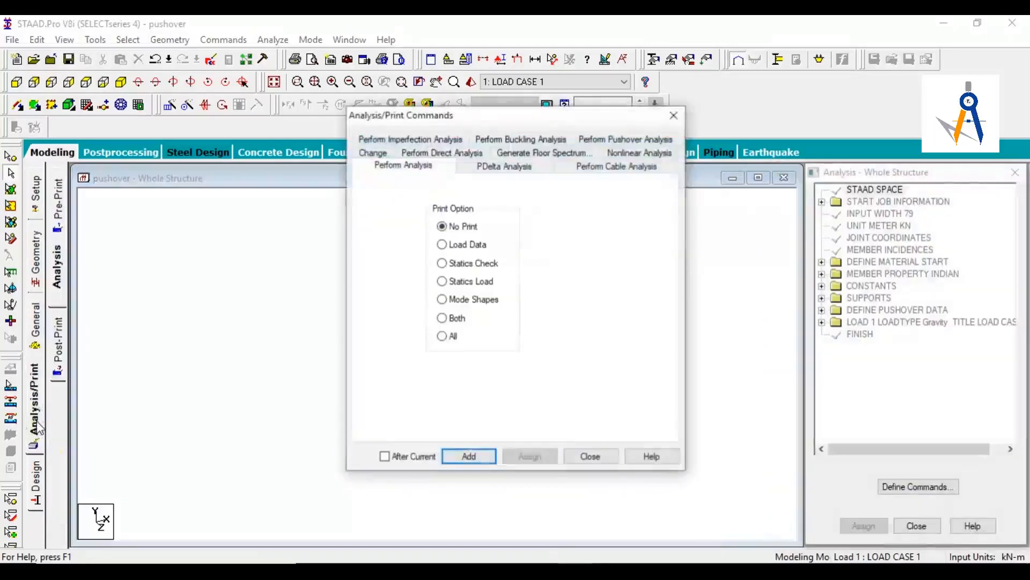
click(621, 142)
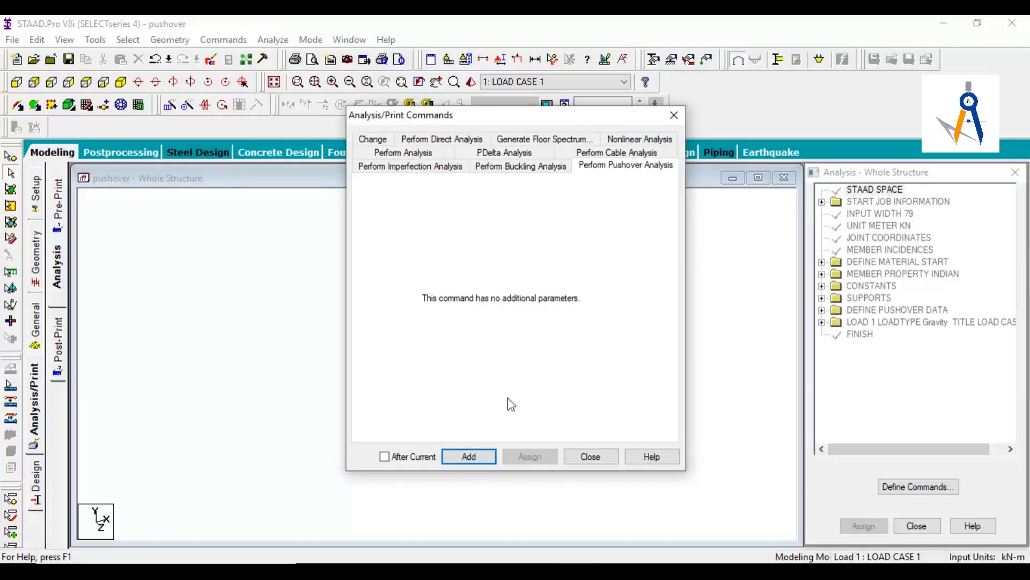
click(469, 456)
click(586, 456)
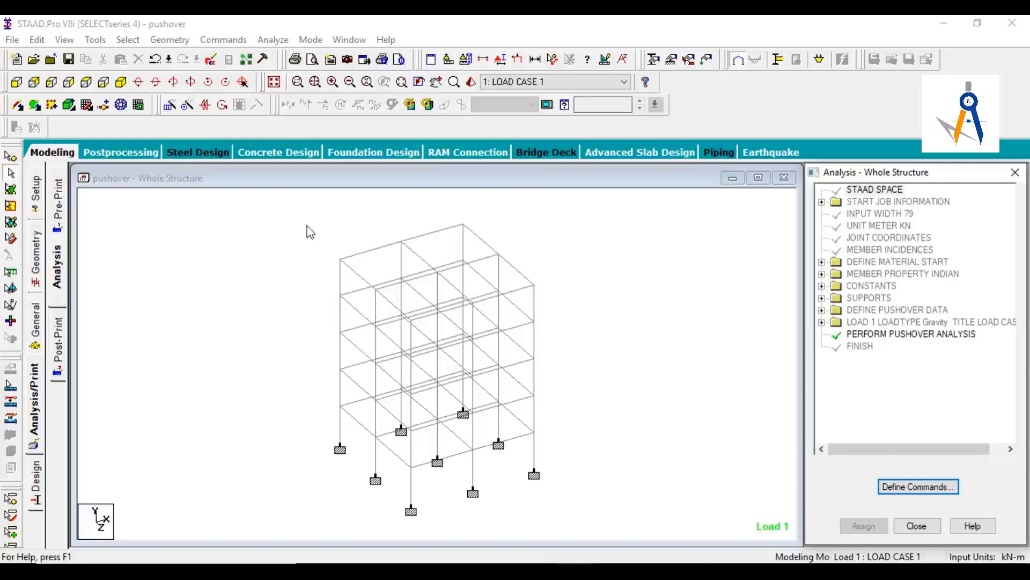
Run the analysis of the pushover model and close its report, staying in modeling mode.
click(273, 40)
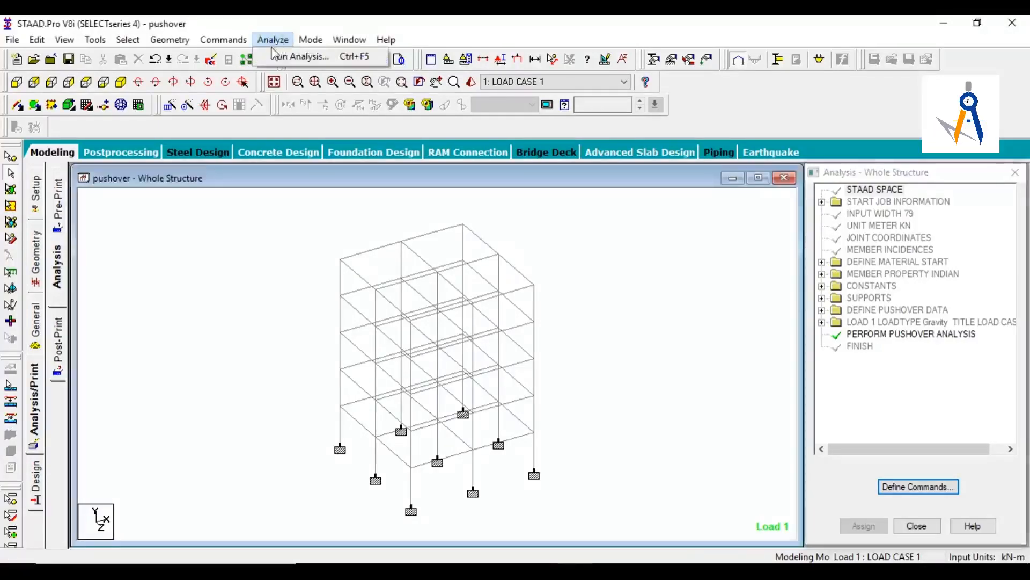
click(310, 57)
click(424, 315)
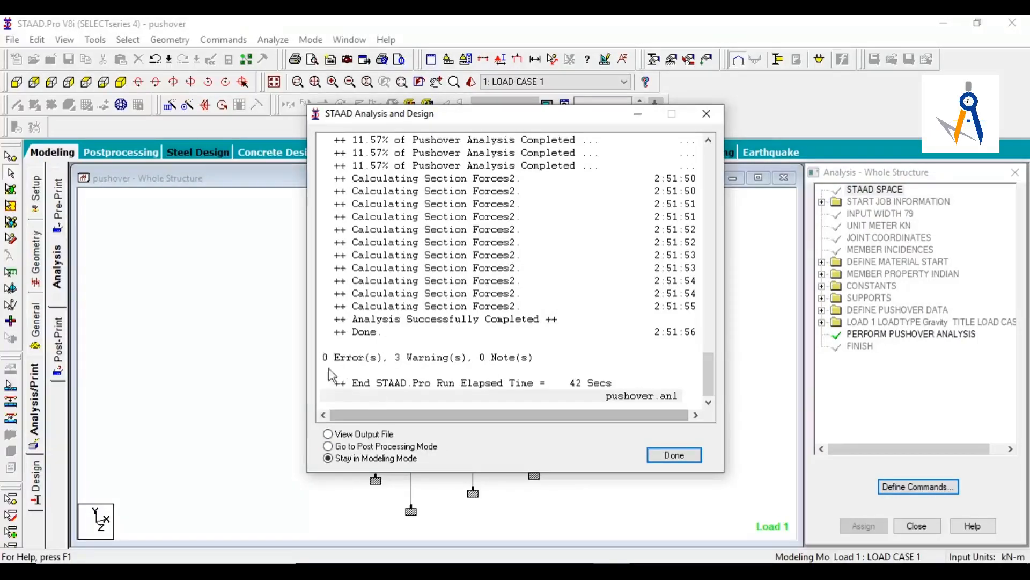
drag(425, 117, 212, 118)
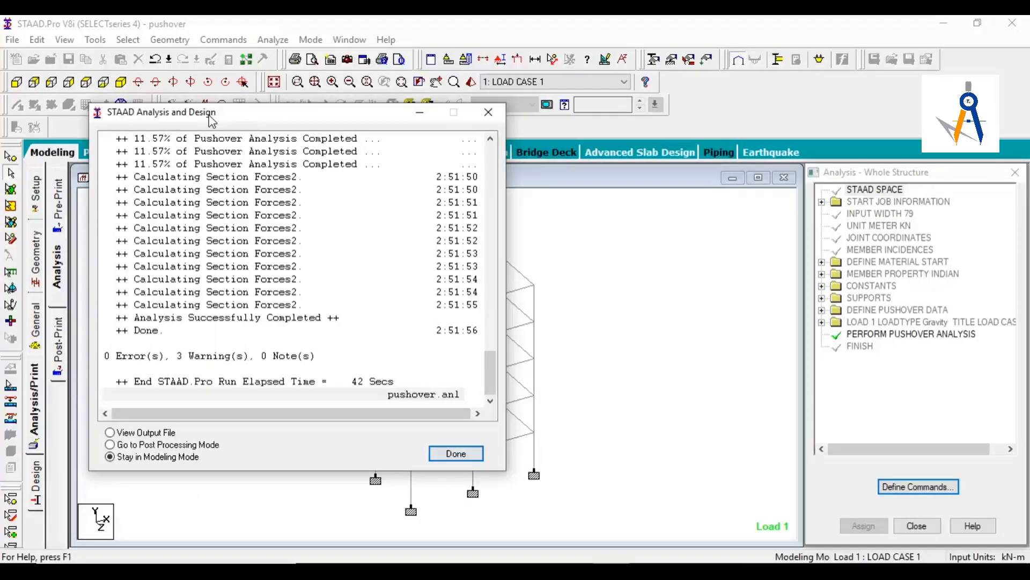
drag(212, 120, 666, 67)
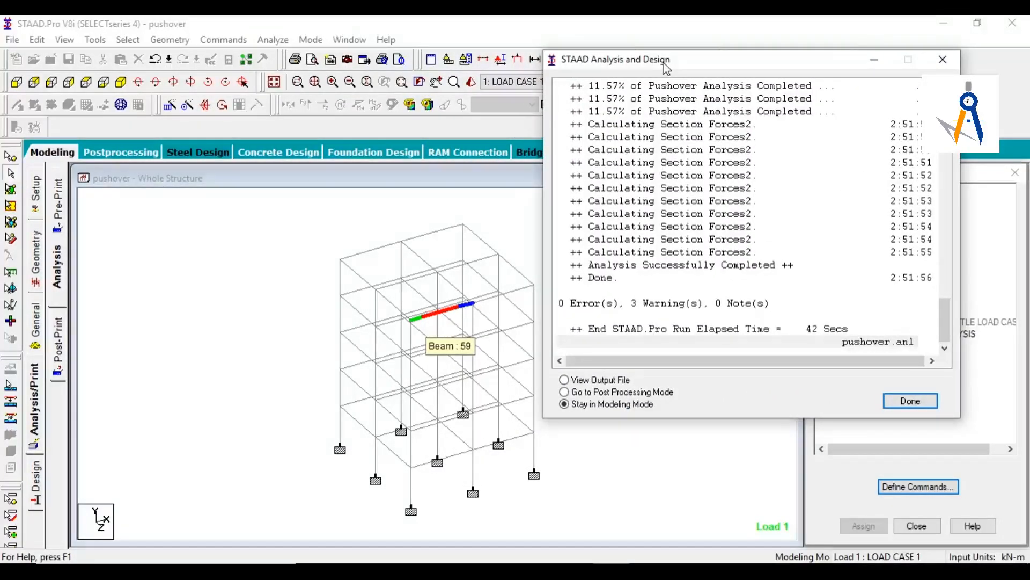
click(911, 401)
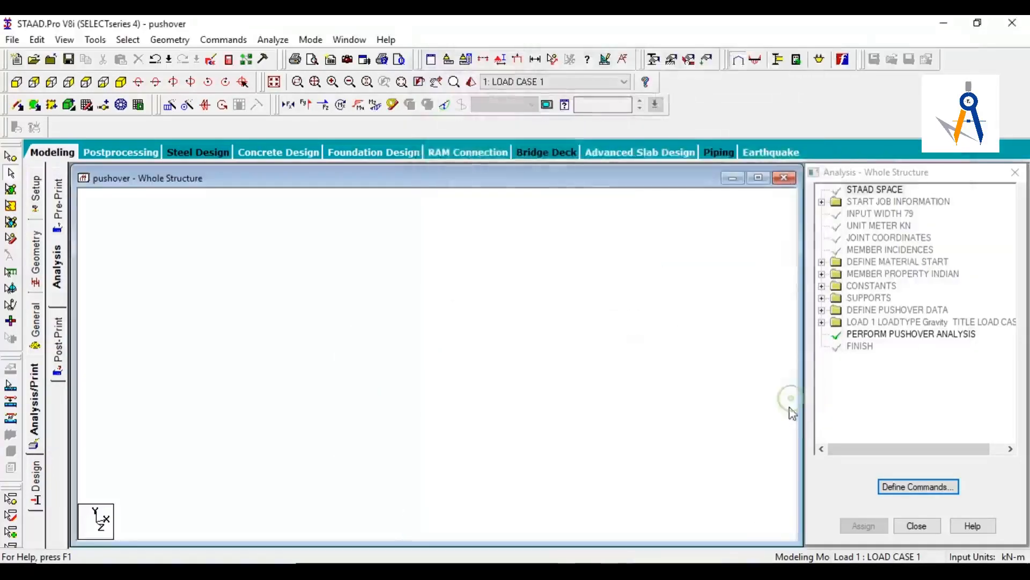
Switch to postprocessing with load case 1 selected for the results and display the beam forces.
click(119, 155)
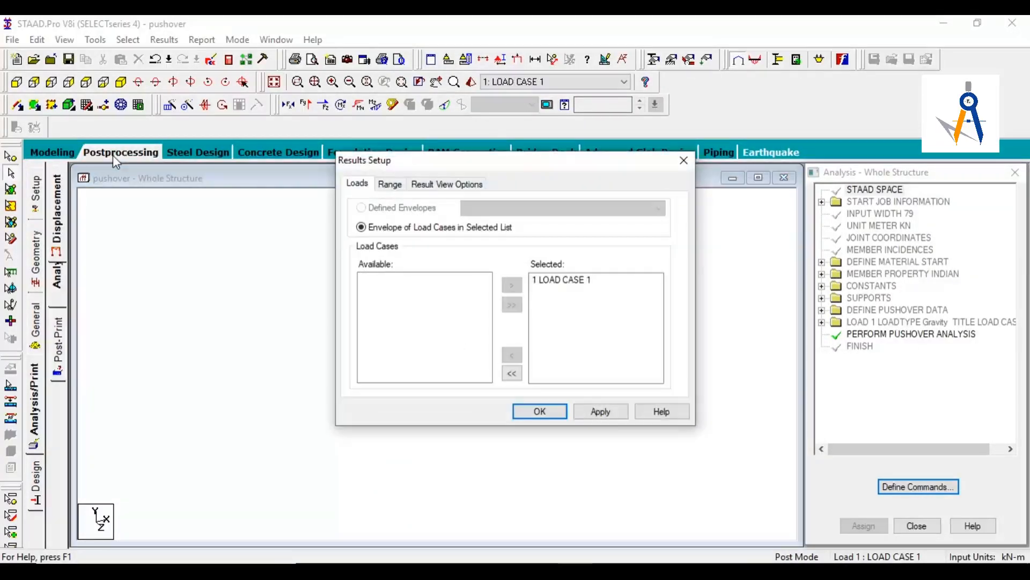
drag(456, 161, 306, 154)
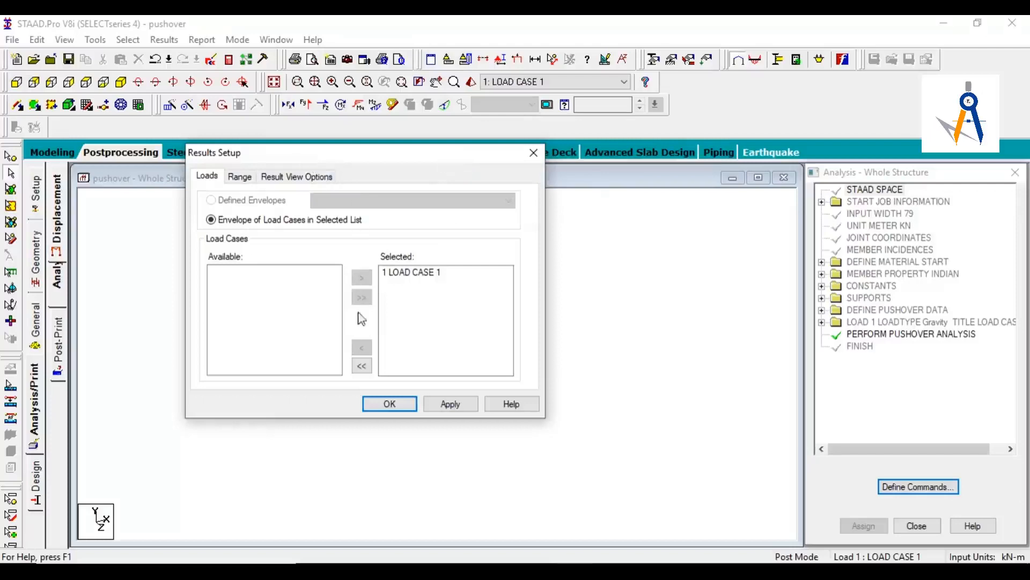
click(385, 406)
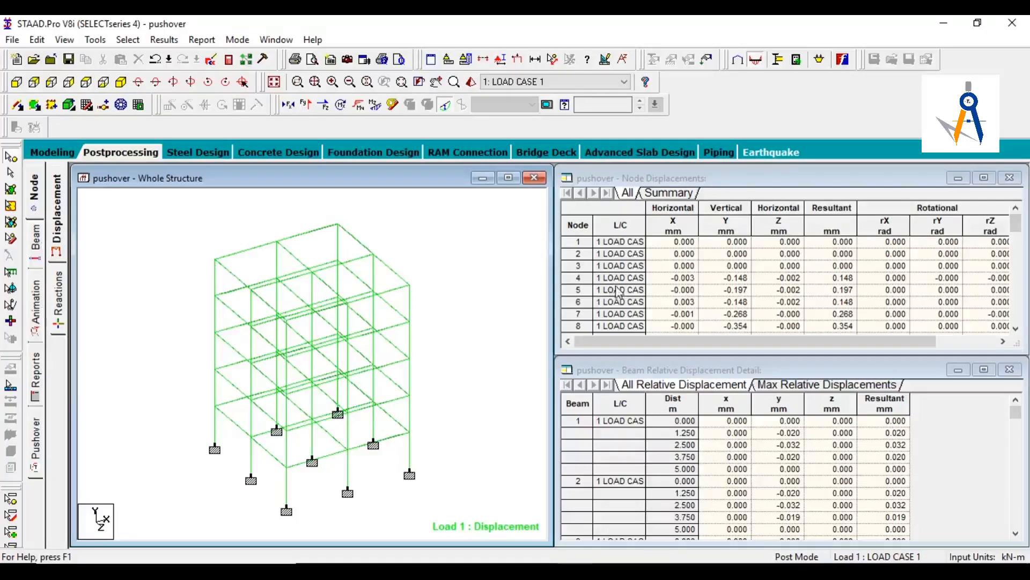
click(36, 247)
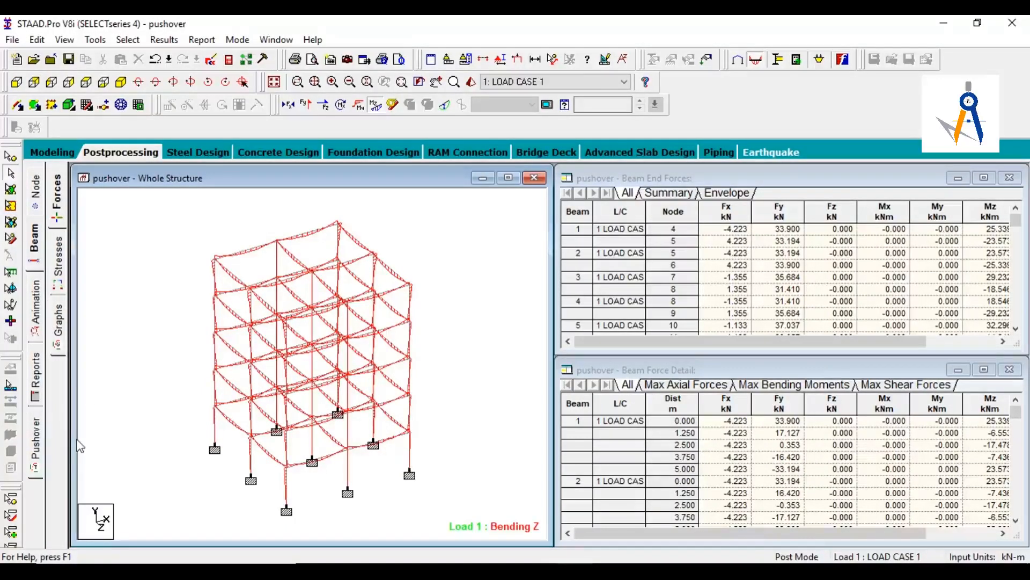
Examine the pushover load values up to load step 4 and the capacity curve with its displacement and base shear table.
click(37, 452)
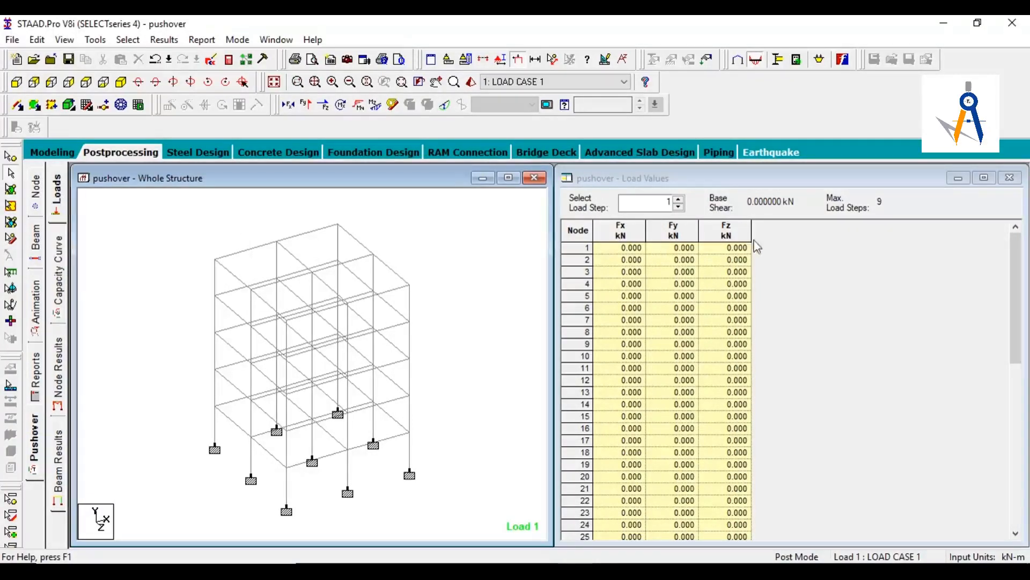
click(679, 198)
click(679, 198)
click(679, 198)
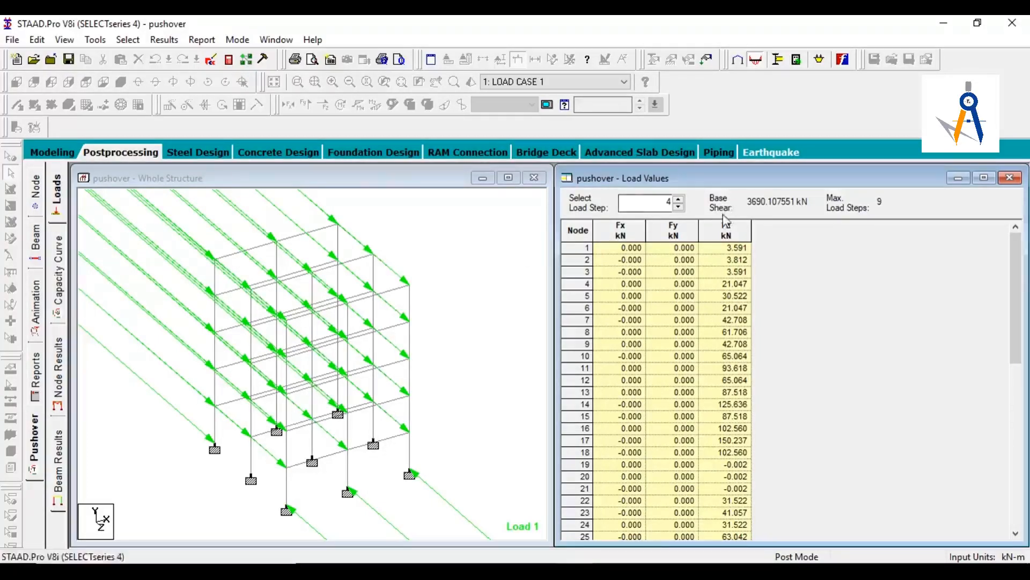
click(60, 284)
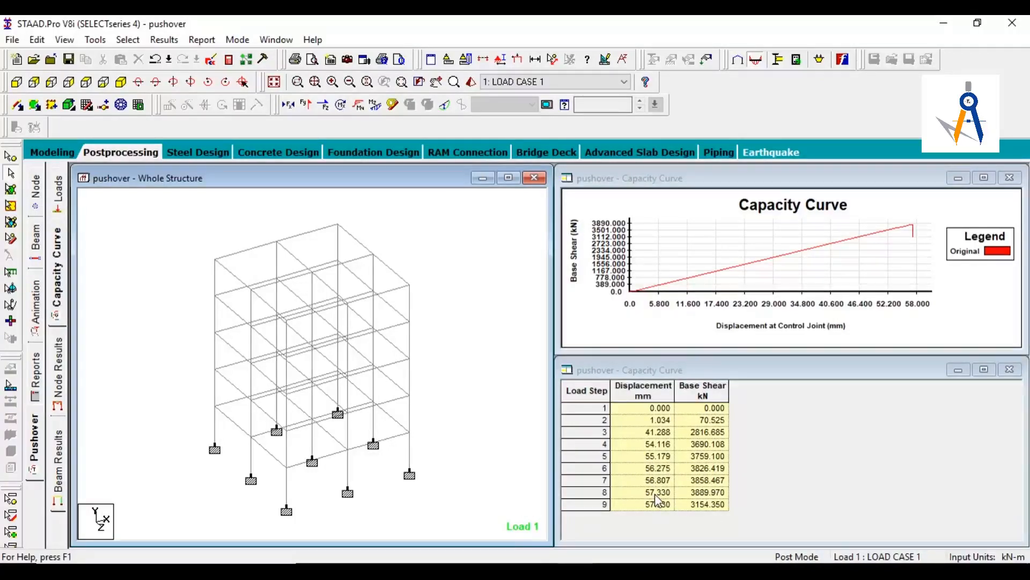
Examine the pushover node displacements and support reactions, advancing to load step 5.
click(59, 398)
click(679, 200)
click(678, 200)
click(679, 199)
click(679, 200)
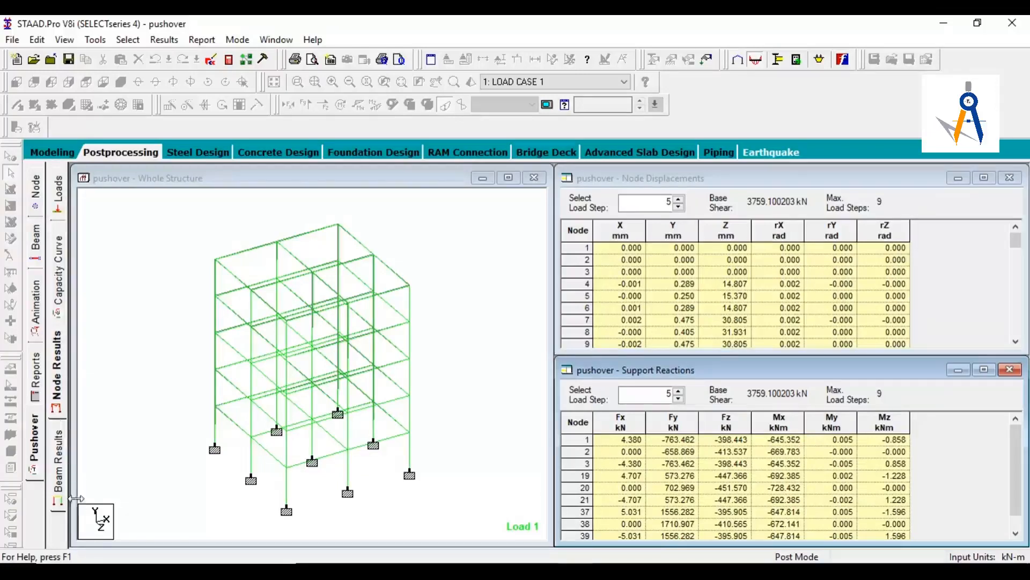
Examine the pushover beam hinge results and beam force details, advancing to load step 5.
click(58, 468)
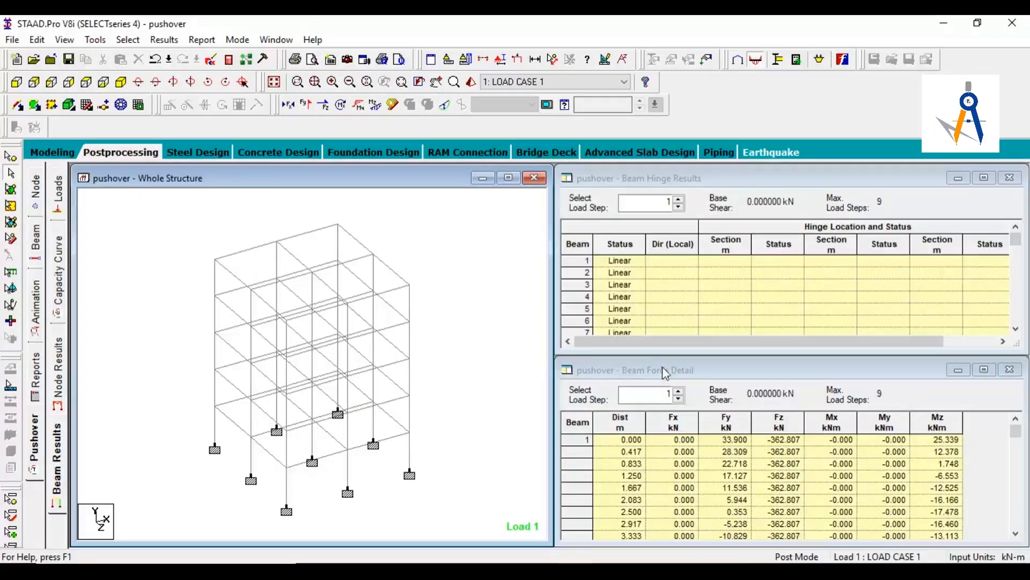
click(678, 199)
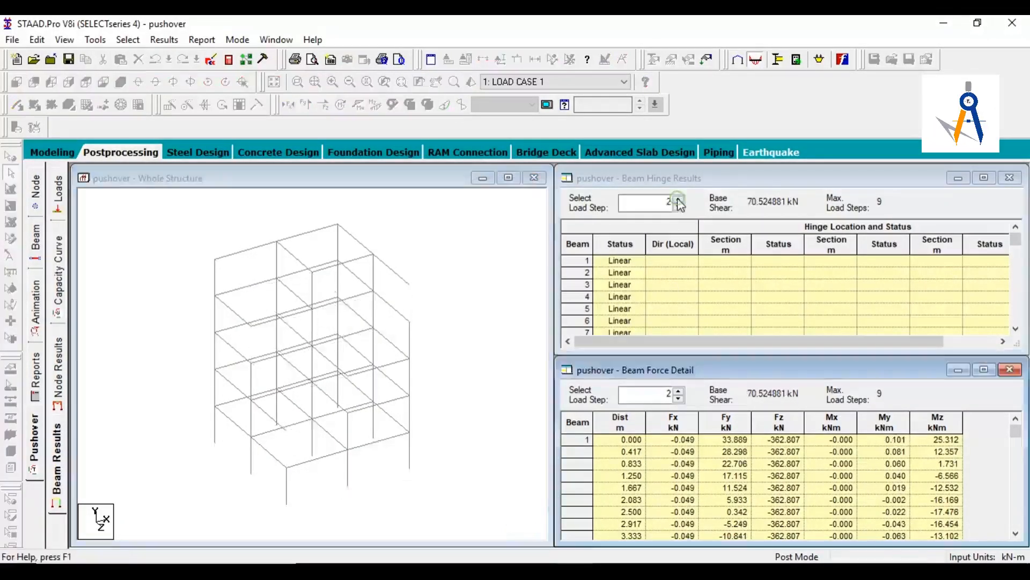
click(679, 199)
click(679, 199)
click(679, 199)
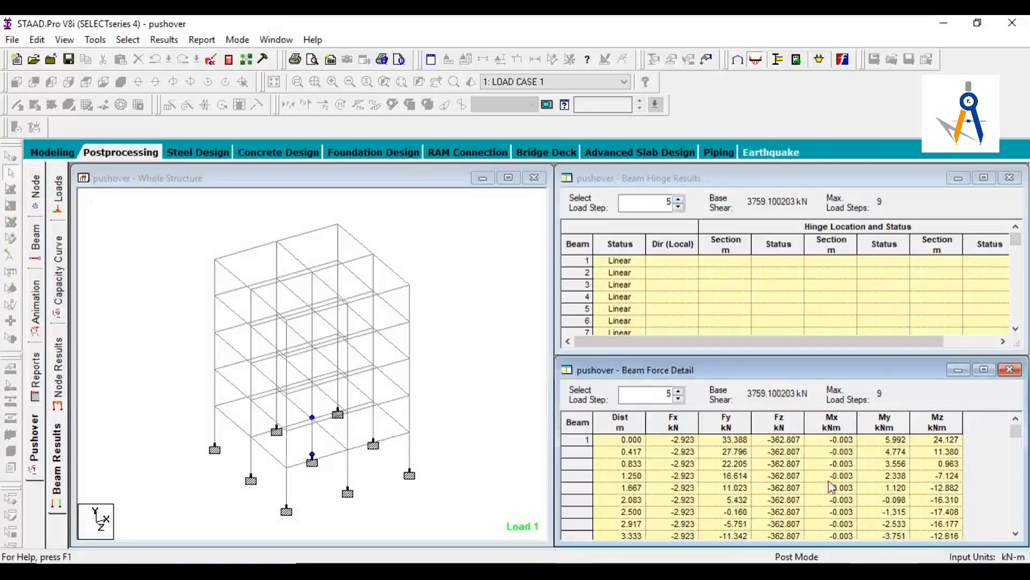